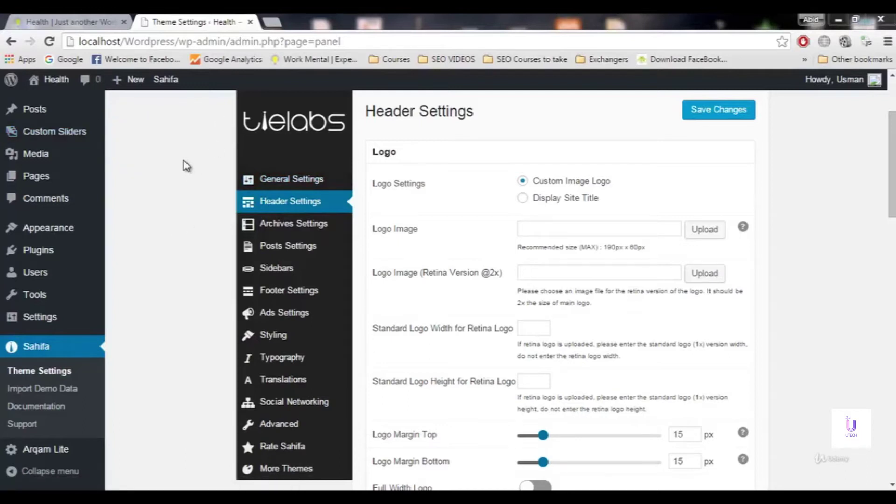
pyautogui.moveTo(891, 182); pyautogui.dragTo(882, 478)
pyautogui.press('Home')
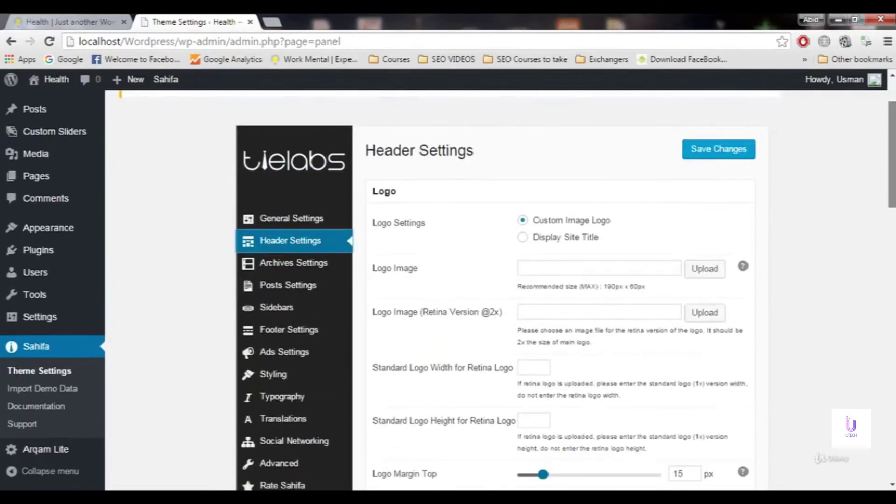
pyautogui.moveTo(892, 184)
pyautogui.mouseDown()
pyautogui.moveTo(892, 198)
pyautogui.moveTo(891, 187)
pyautogui.mouseUp()
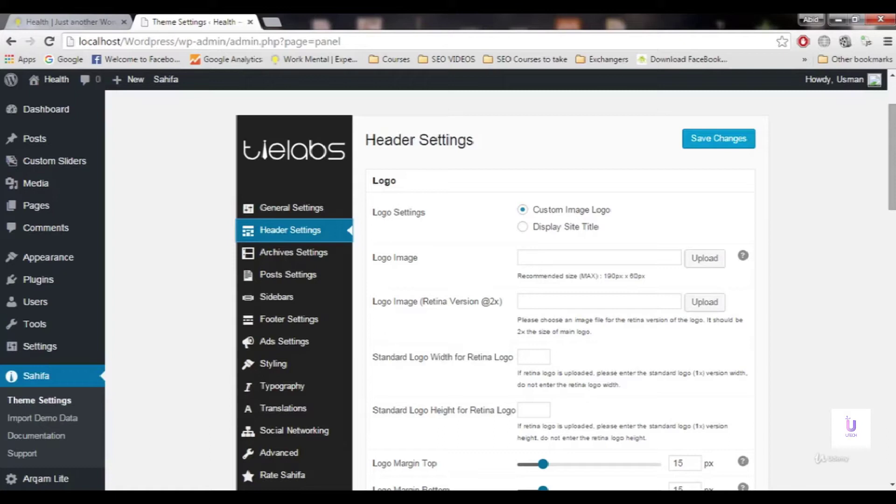
pyautogui.scroll(1, 565, 294)
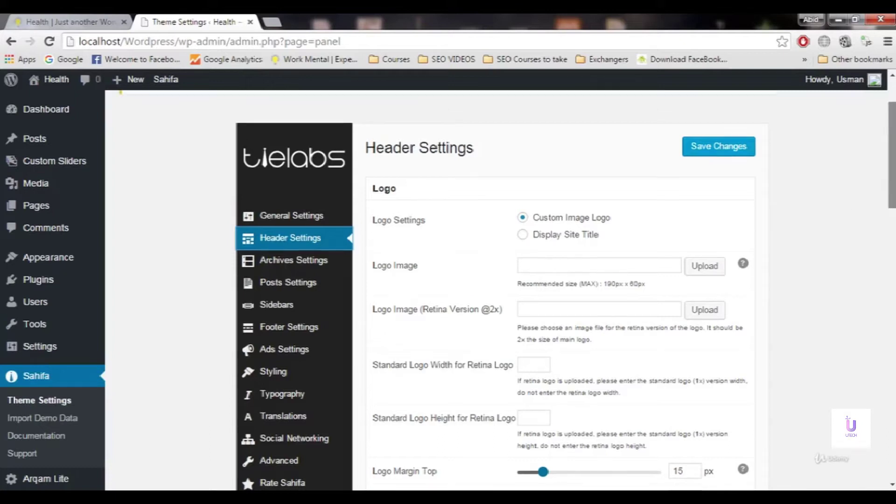
pyautogui.scroll(-1, 860, 180)
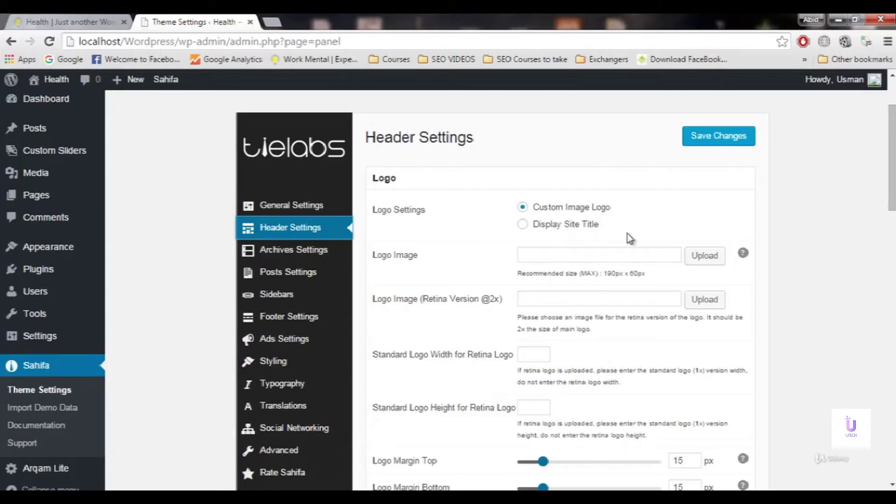
# Set the logo setting to Display Site Title, save the header settings and reload the site's front page
pyautogui.click(548, 232)
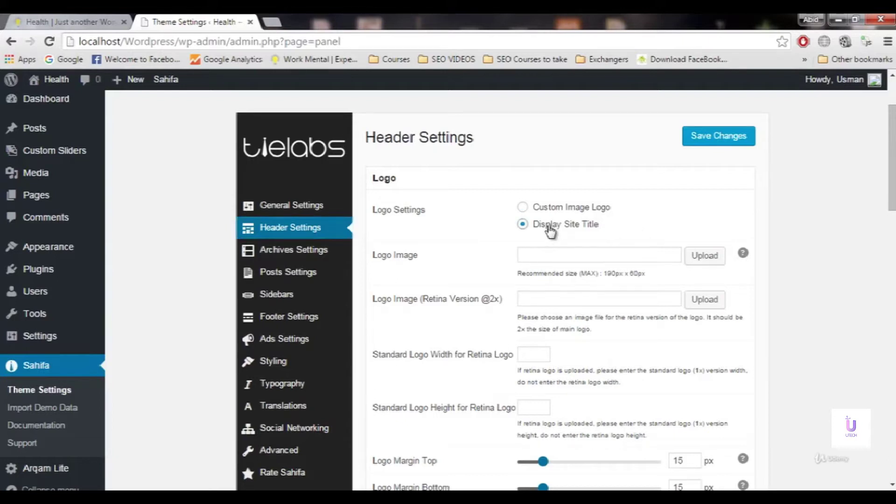
pyautogui.click(720, 139)
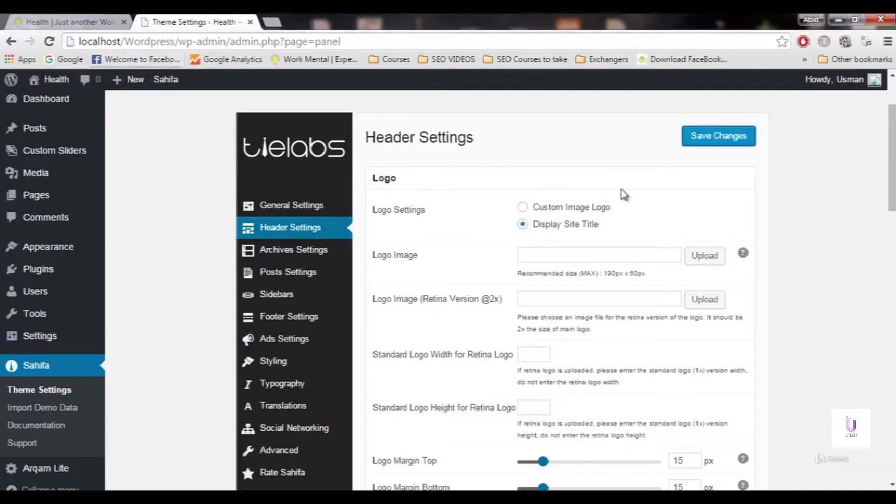
pyautogui.click(95, 21)
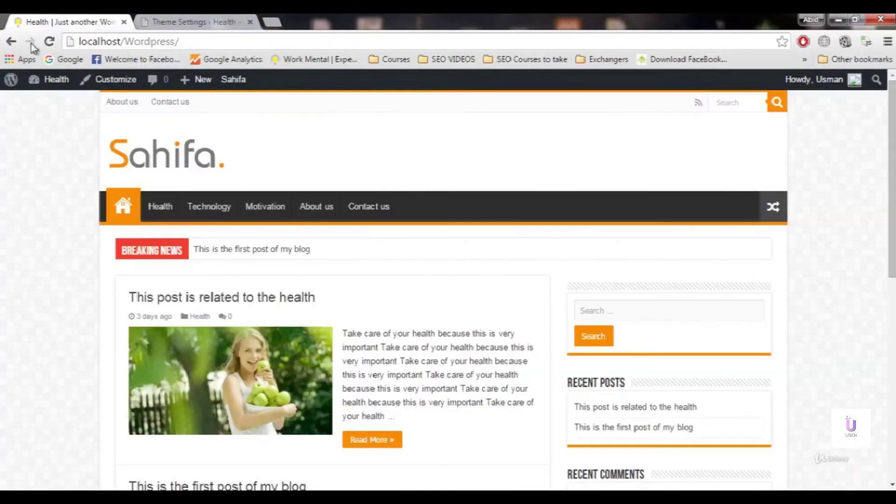
pyautogui.click(49, 42)
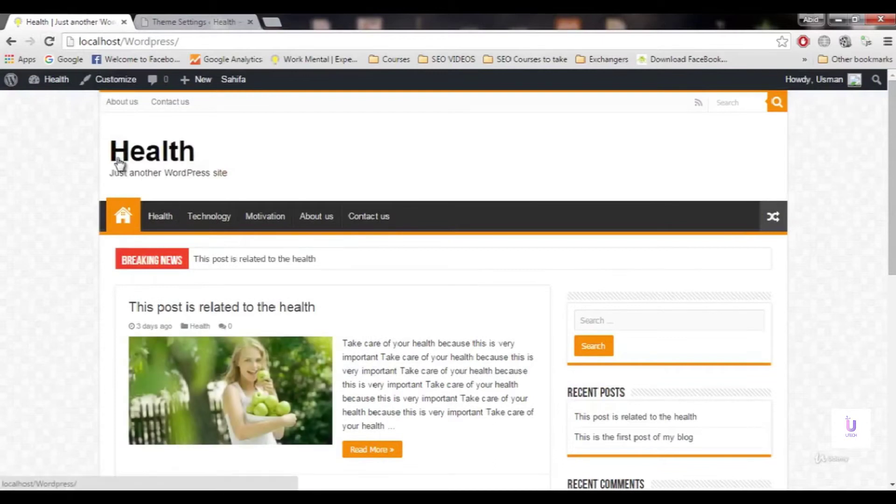
# Examine the site title and tagline in the front page header
pyautogui.tripleClick(119, 173)
pyautogui.click(76, 214)
pyautogui.moveTo(238, 173); pyautogui.dragTo(113, 173)
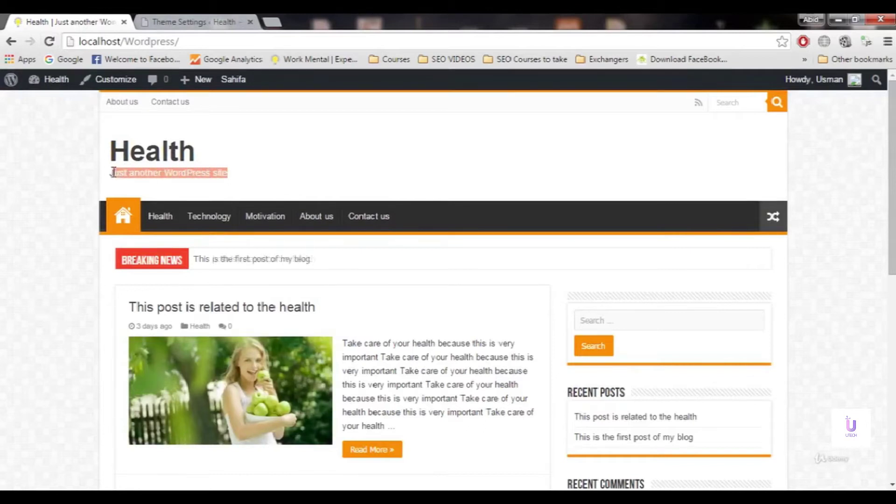
pyautogui.click(81, 157)
pyautogui.click(193, 19)
pyautogui.click(58, 21)
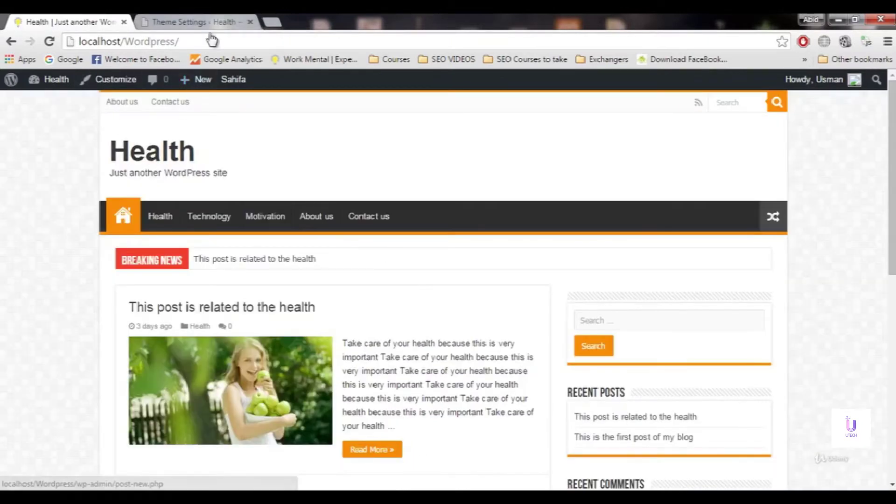
# Return to the theme settings and set the logo setting to Custom Image Logo
pyautogui.click(211, 19)
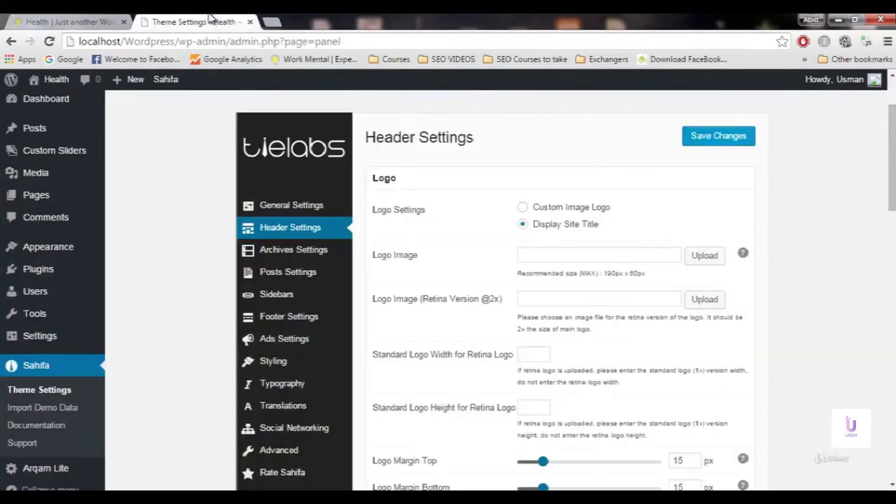
pyautogui.click(575, 208)
pyautogui.click(616, 257)
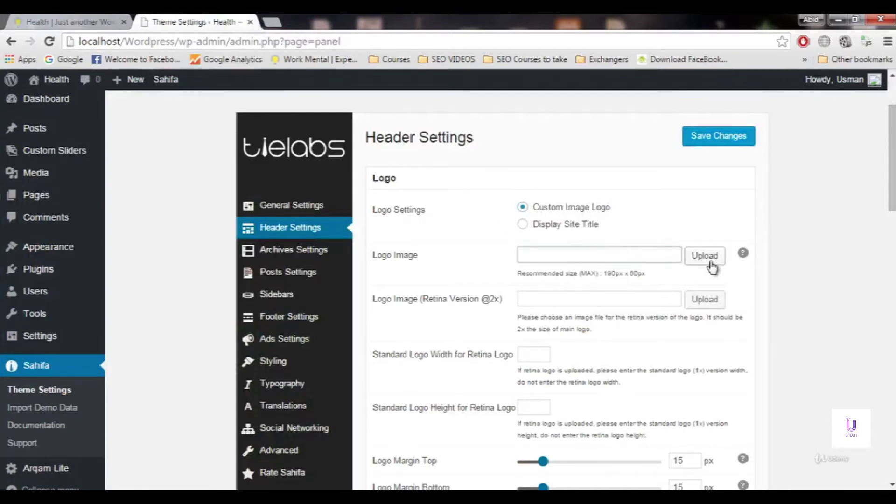
# Upload the work-mental PNG from the desktop as the logo image and save the header settings
pyautogui.click(708, 258)
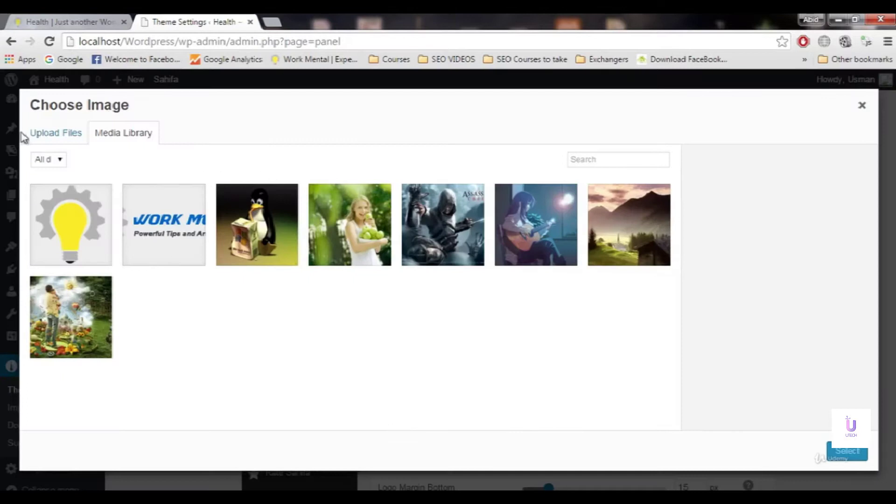
pyautogui.click(52, 136)
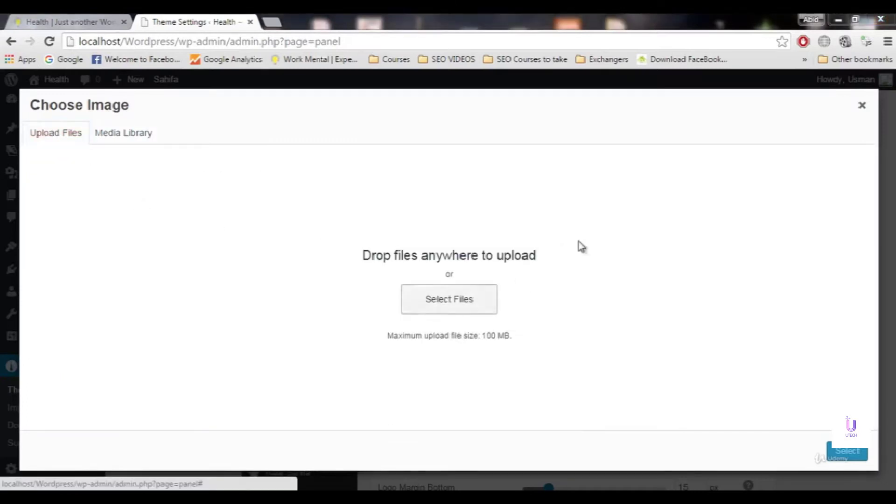
pyautogui.moveTo(605, 161); pyautogui.dragTo(615, 296)
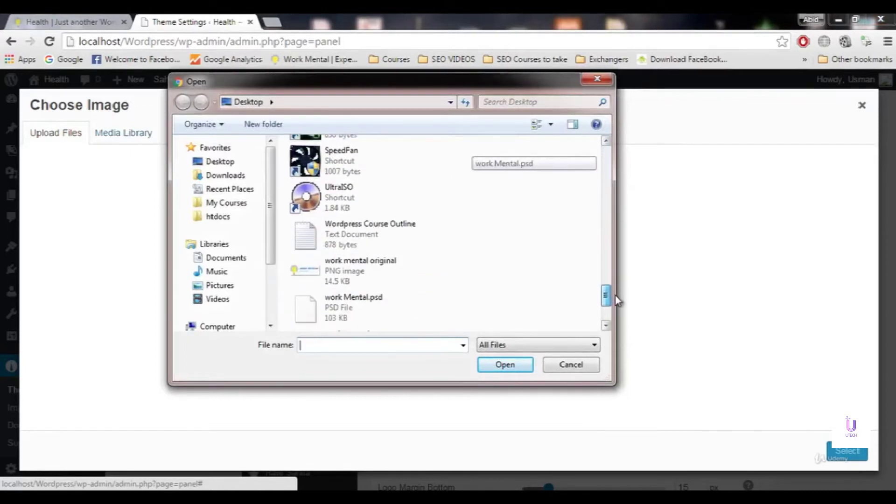
pyautogui.click(386, 266)
pyautogui.moveTo(606, 295); pyautogui.dragTo(587, 306)
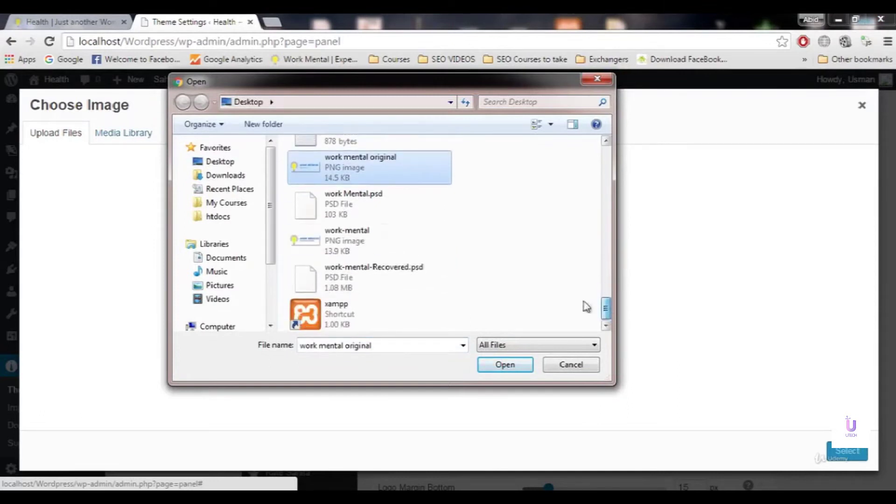
pyautogui.click(348, 236)
pyautogui.click(485, 366)
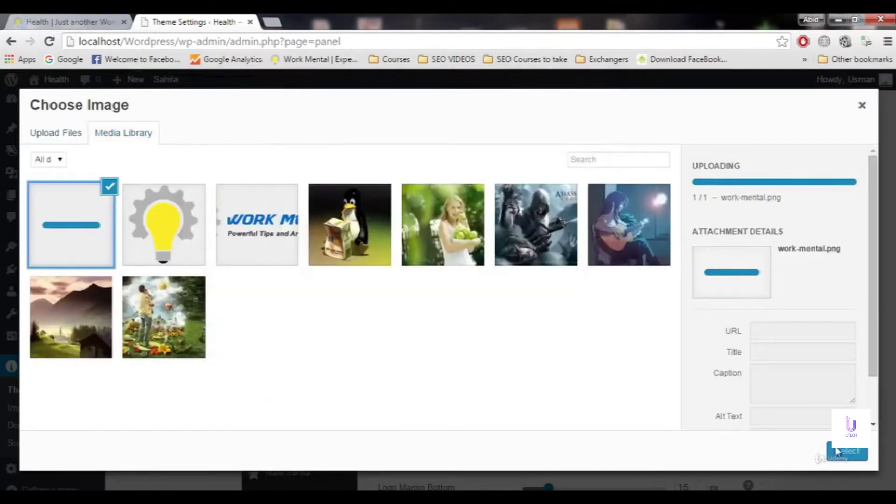
pyautogui.click(846, 451)
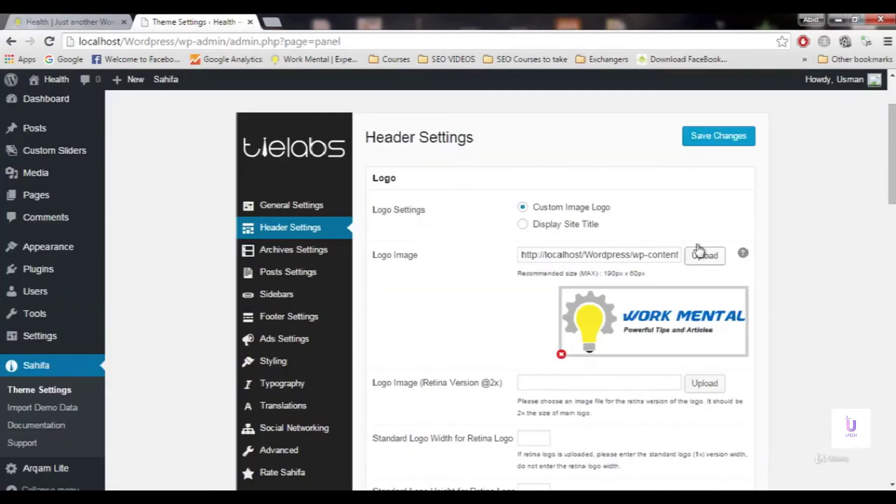
pyautogui.click(734, 141)
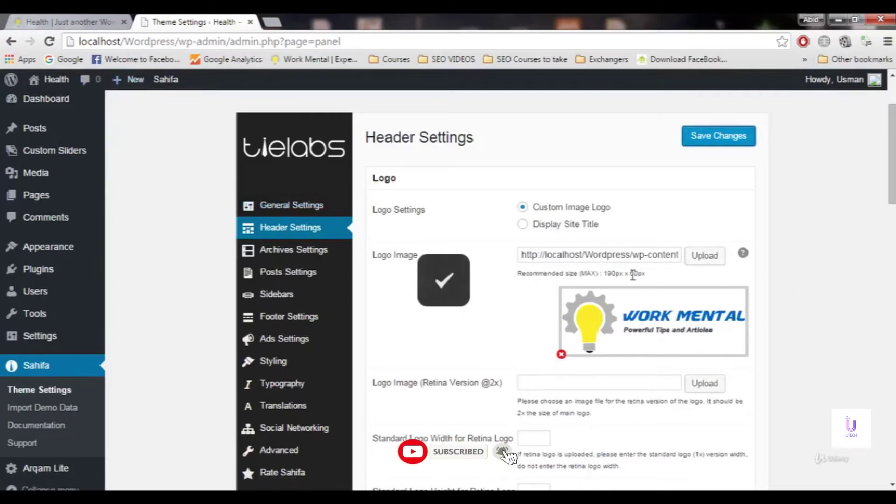
# Read the recommended maximum width and height for the logo image
pyautogui.moveTo(607, 273); pyautogui.dragTo(614, 274)
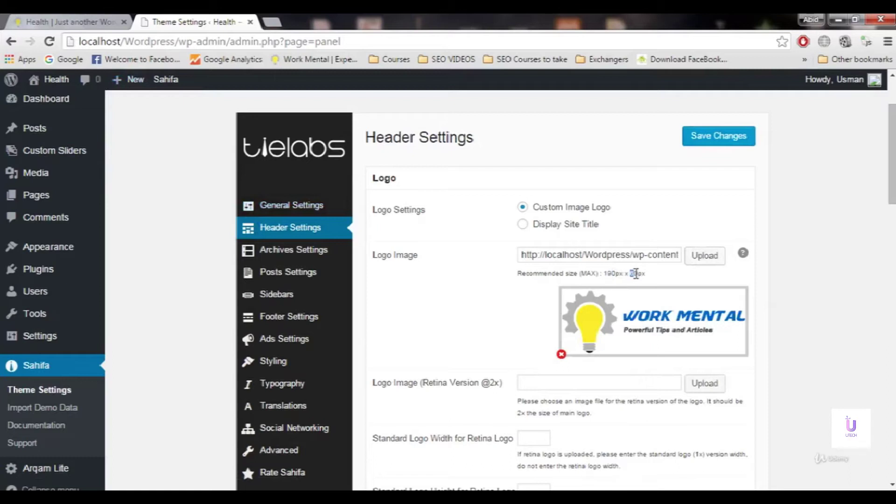
pyautogui.click(612, 274)
pyautogui.moveTo(604, 272); pyautogui.dragTo(641, 273)
pyautogui.click(661, 273)
pyautogui.moveTo(619, 271); pyautogui.dragTo(649, 271)
pyautogui.click(619, 273)
# Reload the front page to check the uploaded logo in the header, and return to the theme settings
pyautogui.click(55, 19)
pyautogui.click(49, 41)
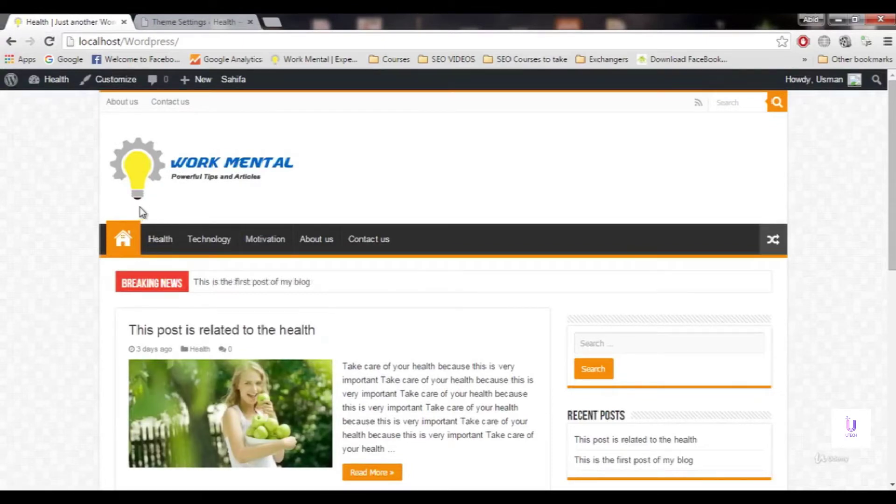
pyautogui.click(215, 23)
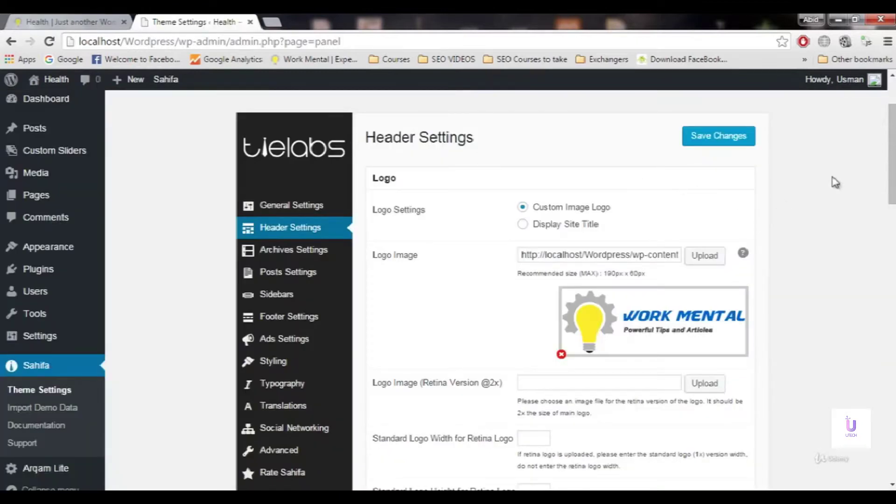
# Set Logo Margin Top and Logo Margin Bottom to 0 px and save the header settings
pyautogui.scroll(-3, 886, 145)
pyautogui.scroll(-4, 737, 261)
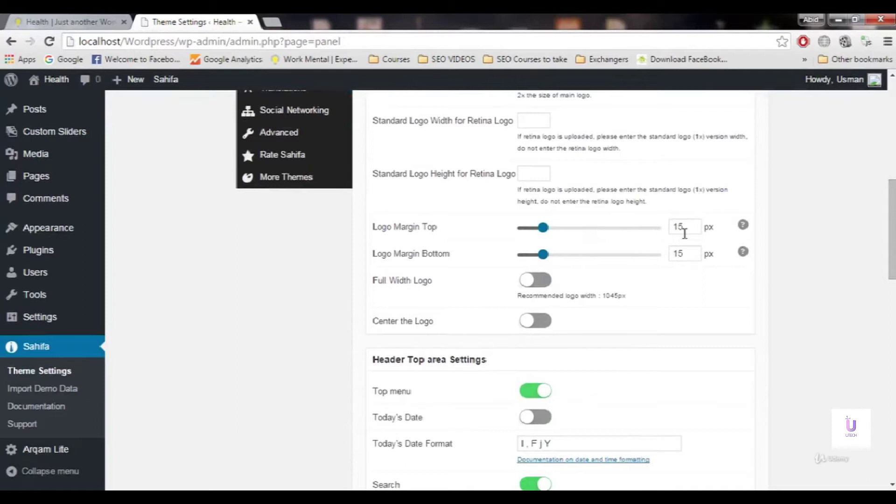
pyautogui.click(686, 253)
pyautogui.moveTo(543, 229); pyautogui.dragTo(506, 234)
pyautogui.moveTo(547, 257); pyautogui.dragTo(492, 256)
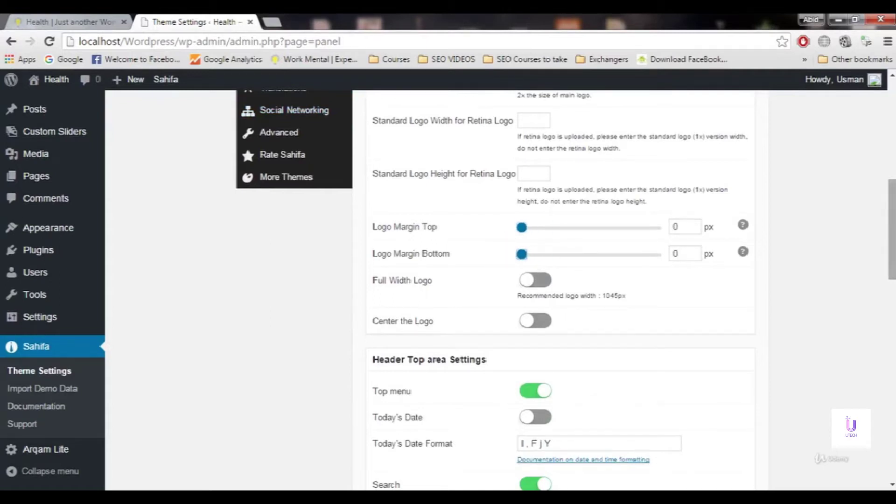
pyautogui.moveTo(892, 228); pyautogui.dragTo(891, 150)
pyautogui.click(718, 168)
pyautogui.scroll(-7, 859, 232)
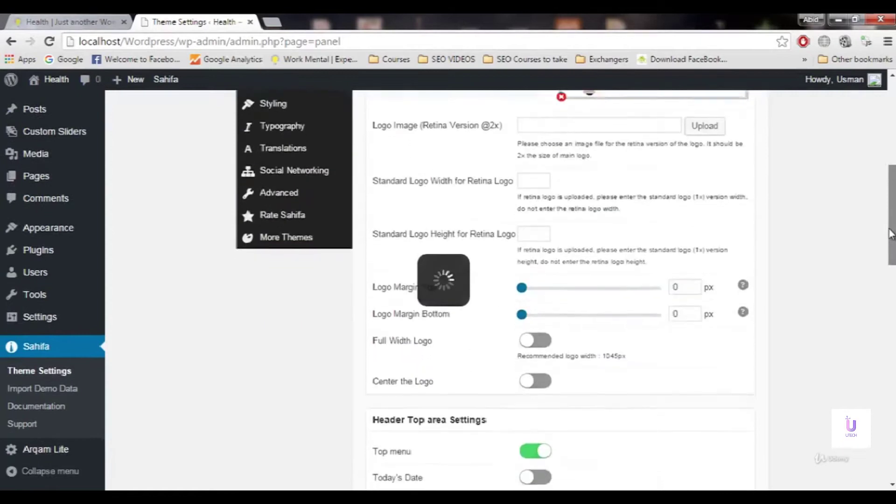
# Reload the front page to check the logo spacing with zero margins, and return to the theme settings
pyautogui.click(89, 22)
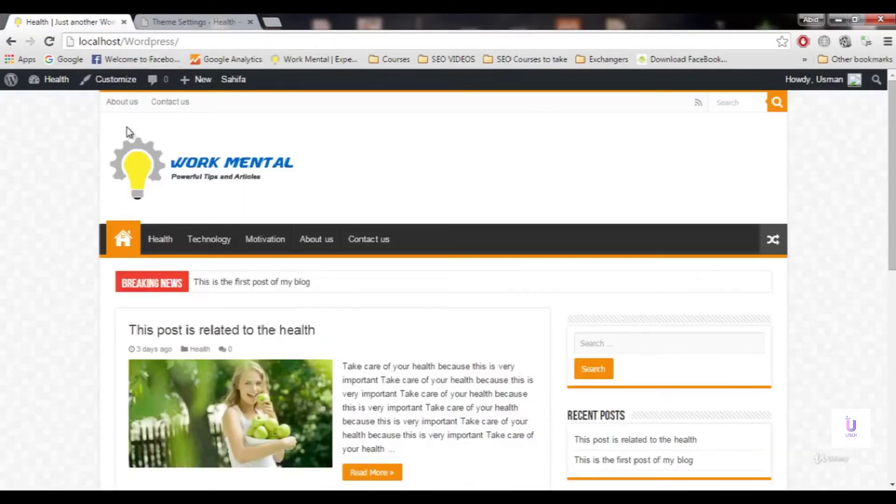
pyautogui.click(50, 42)
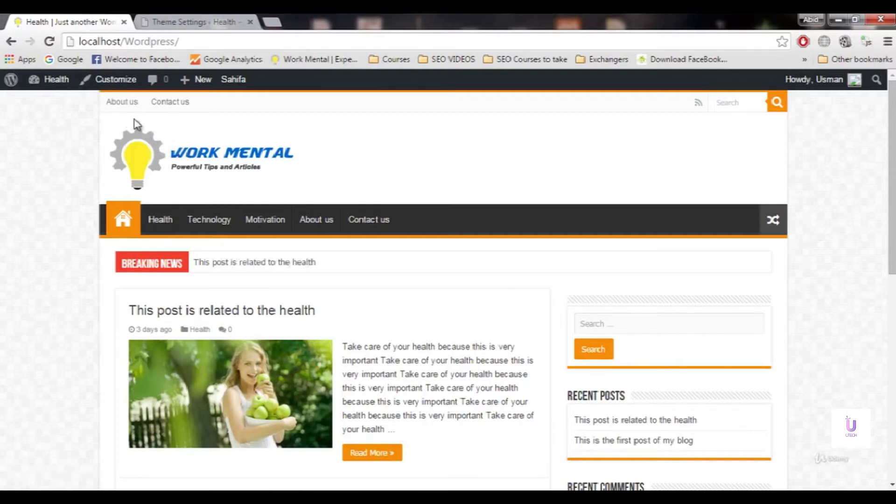
pyautogui.click(212, 20)
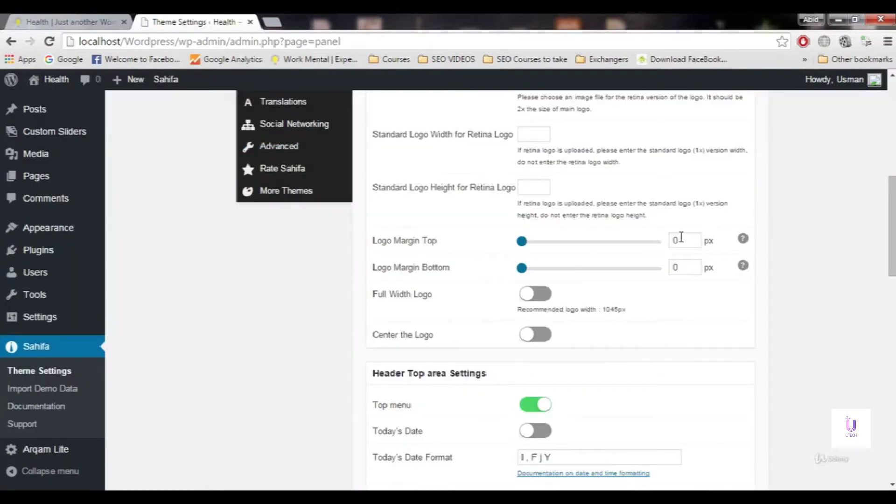
# Set Logo Margin Top and Logo Margin Bottom to -5 px and save the header settings
pyautogui.click(679, 239)
pyautogui.click(697, 271)
pyautogui.scroll(9, 711, 108)
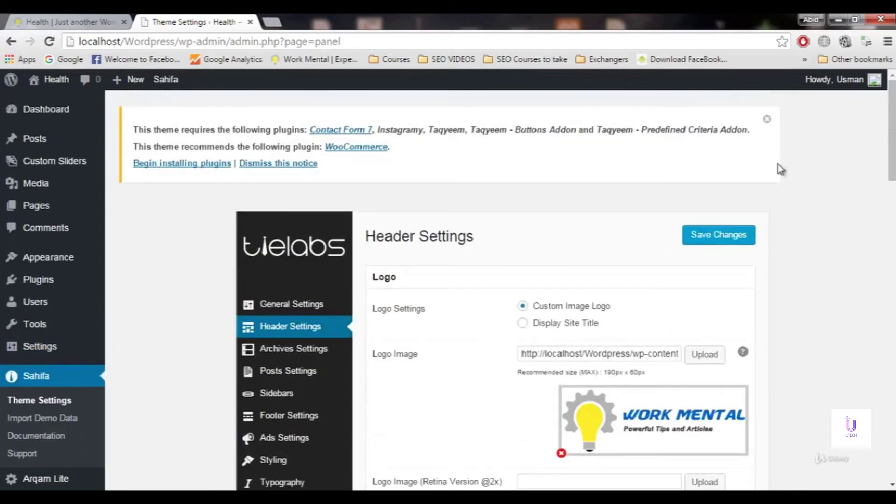
pyautogui.click(732, 233)
pyautogui.scroll(-7, 777, 217)
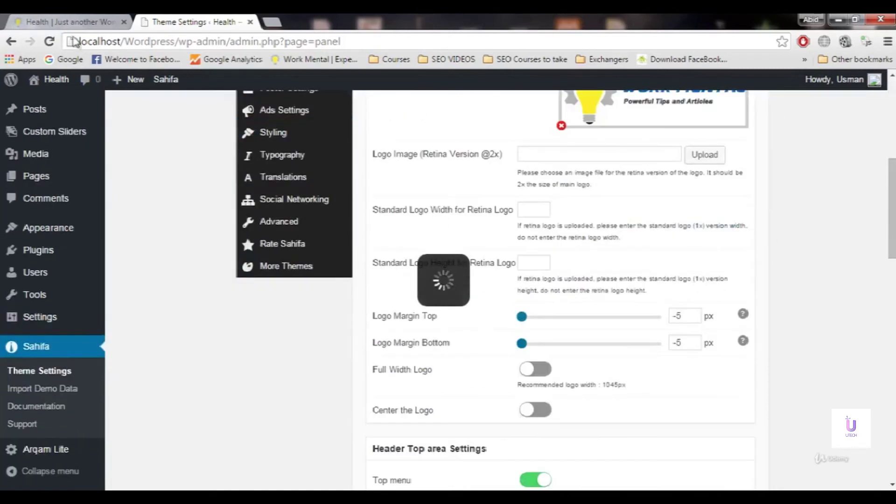
# Reload the front page to check the logo spacing with negative margins, and return to the theme settings
pyautogui.click(68, 21)
pyautogui.click(49, 41)
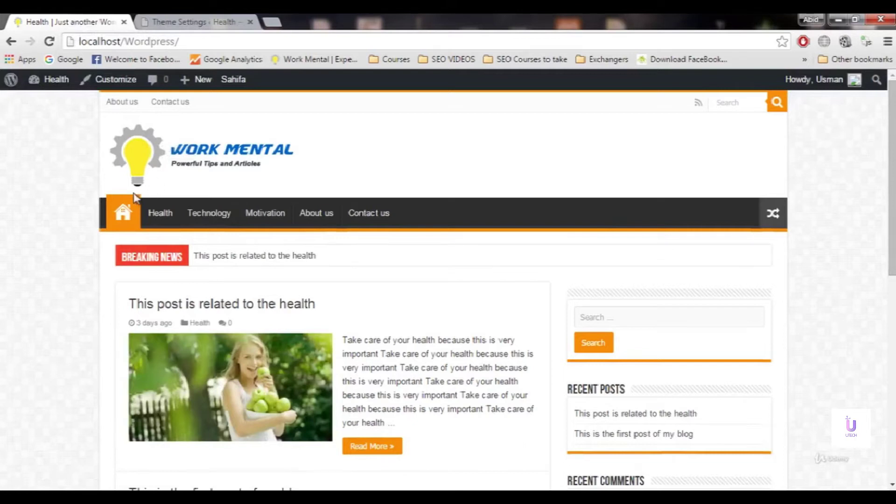
pyautogui.click(194, 21)
# Restore both the top and bottom logo margins to 0 px, save the changes and reload the front page
pyautogui.click(688, 339)
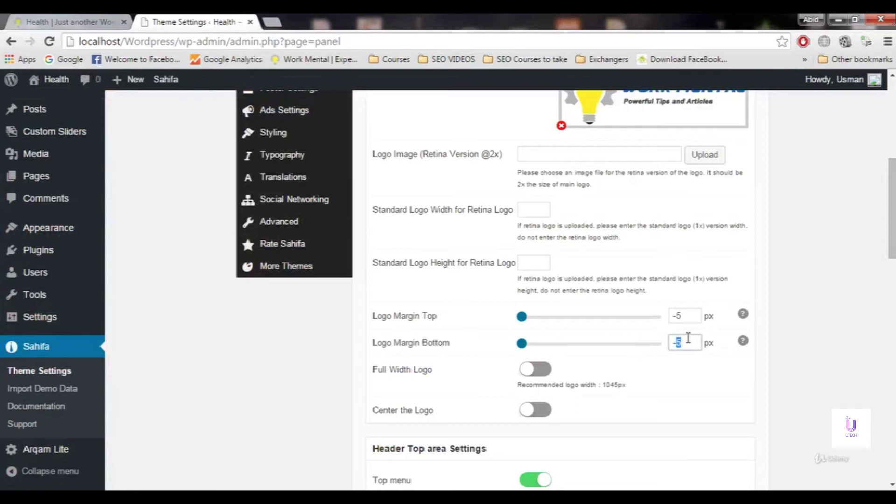
pyautogui.click(685, 318)
pyautogui.scroll(7, 812, 256)
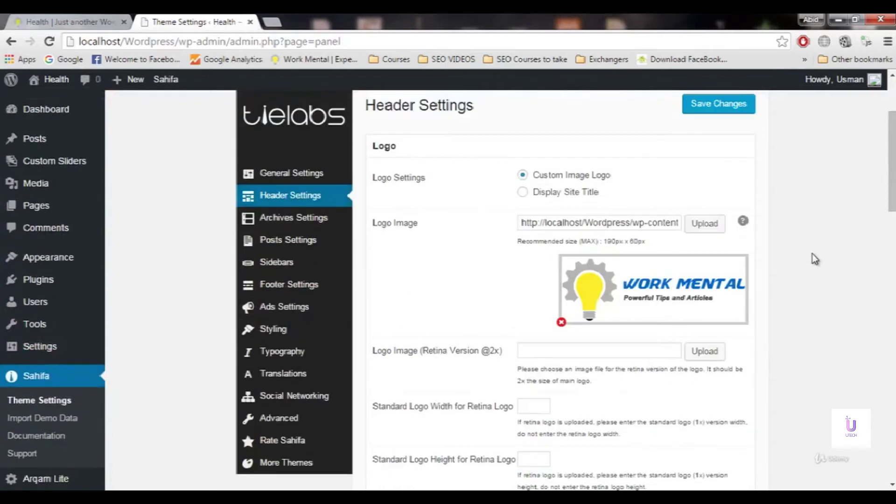
pyautogui.click(713, 234)
pyautogui.scroll(-7, 810, 222)
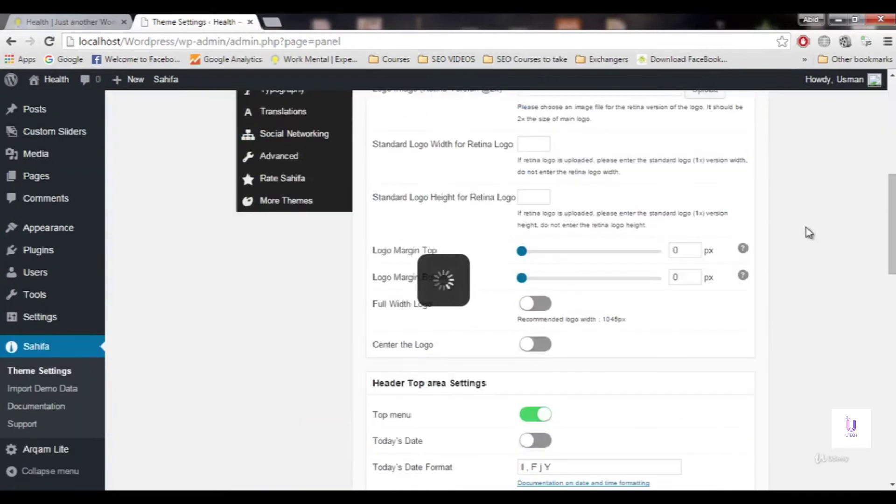
pyautogui.click(40, 21)
pyautogui.click(49, 41)
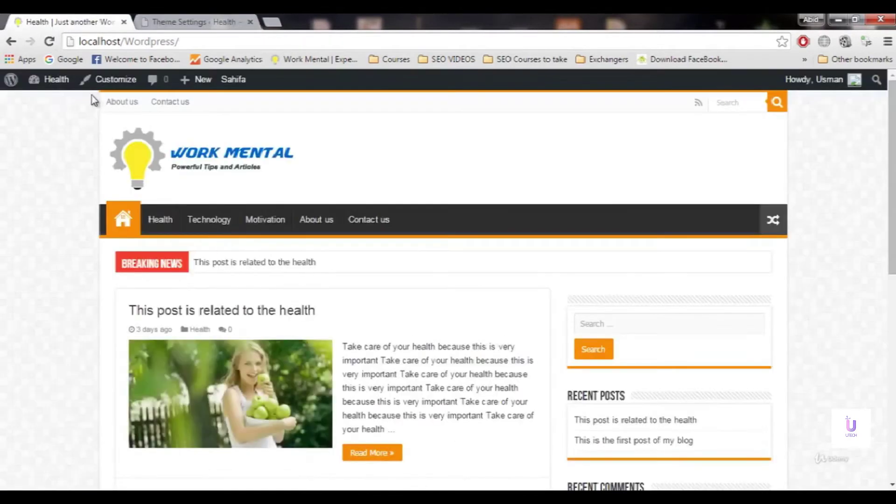
# Compare the Full Width Logo and Center the Logo options in the theme settings with the logo on the front page
pyautogui.click(205, 22)
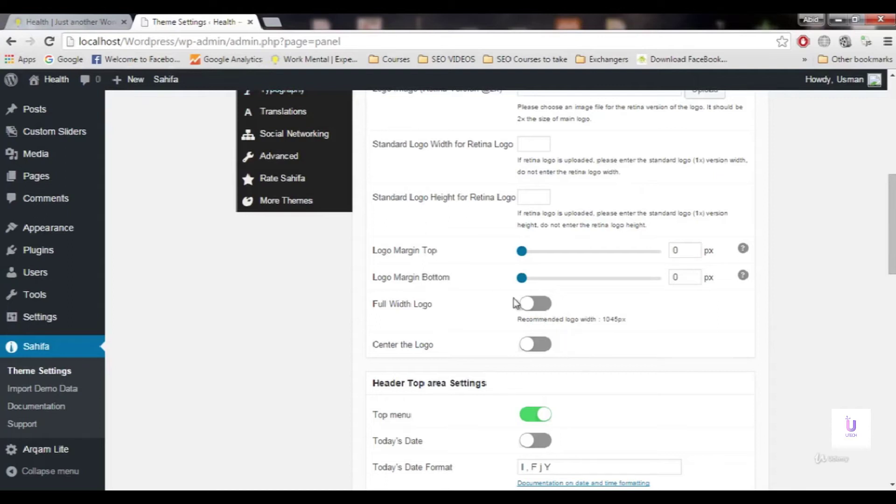
pyautogui.click(68, 21)
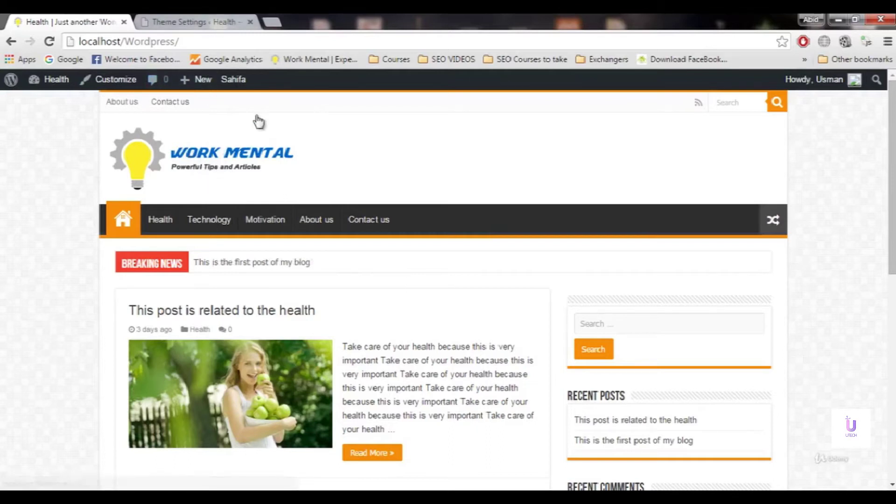
pyautogui.click(208, 21)
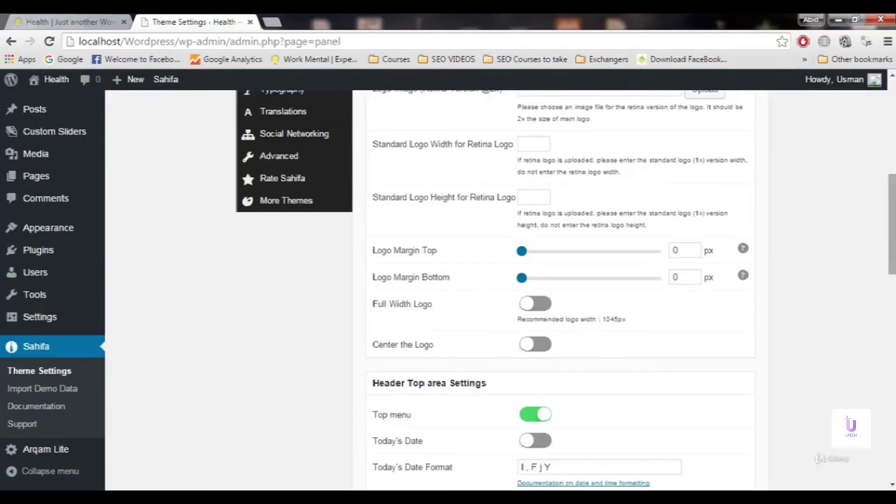
pyautogui.scroll(-2, 639, 221)
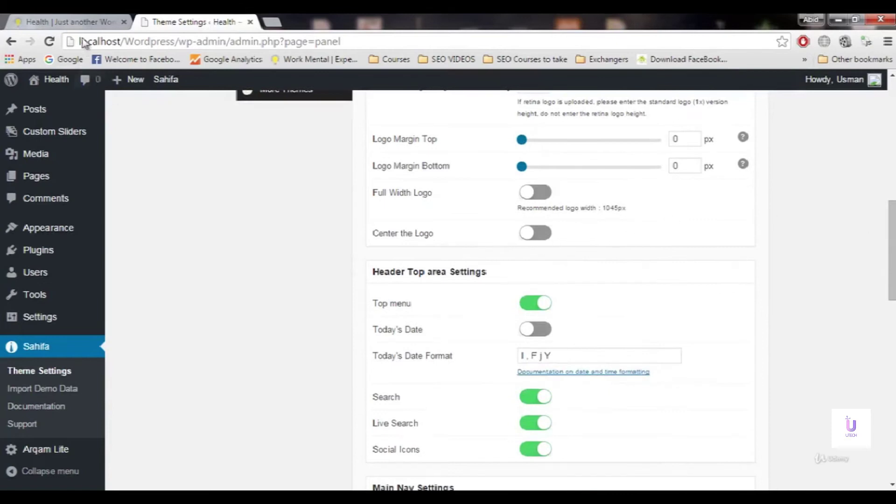
pyautogui.click(119, 20)
pyautogui.click(255, 19)
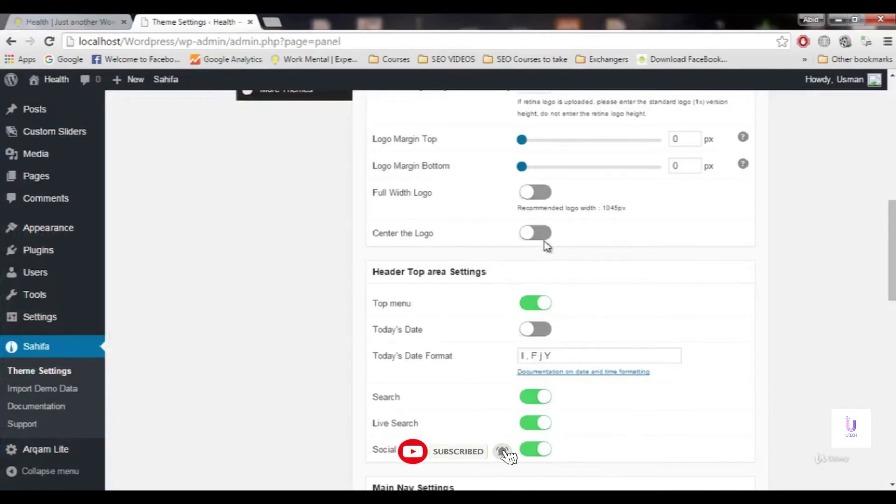
# Compare the Header Top area Settings with the top bar on the front page, including its menu links and search field
pyautogui.moveTo(892, 275); pyautogui.dragTo(892, 305)
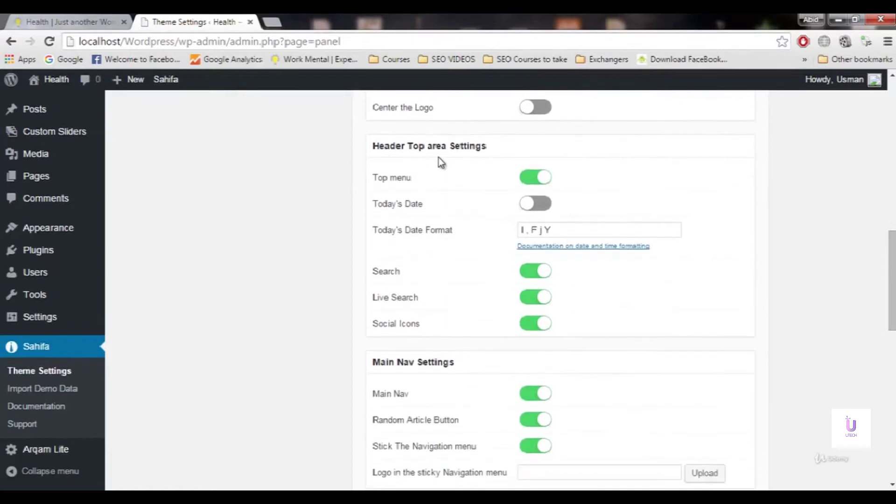
pyautogui.click(61, 21)
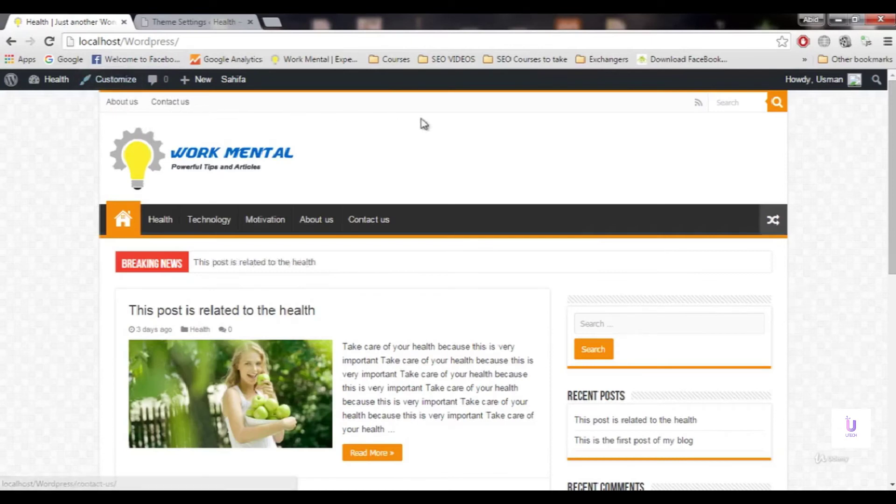
pyautogui.click(741, 103)
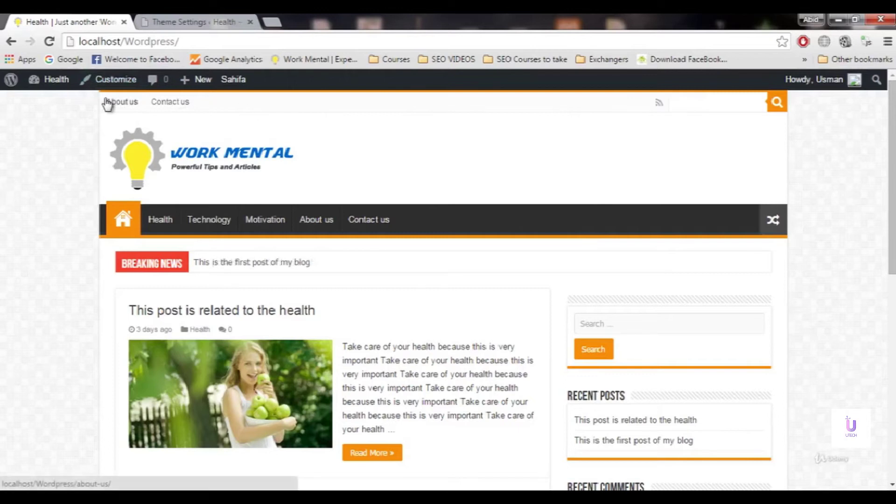
pyautogui.click(191, 22)
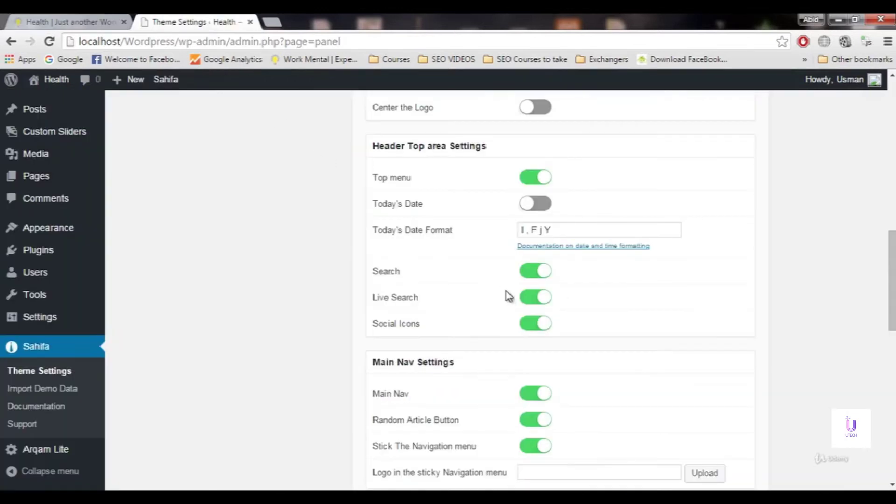
pyautogui.scroll(-1, 451, 367)
pyautogui.scroll(1, 498, 236)
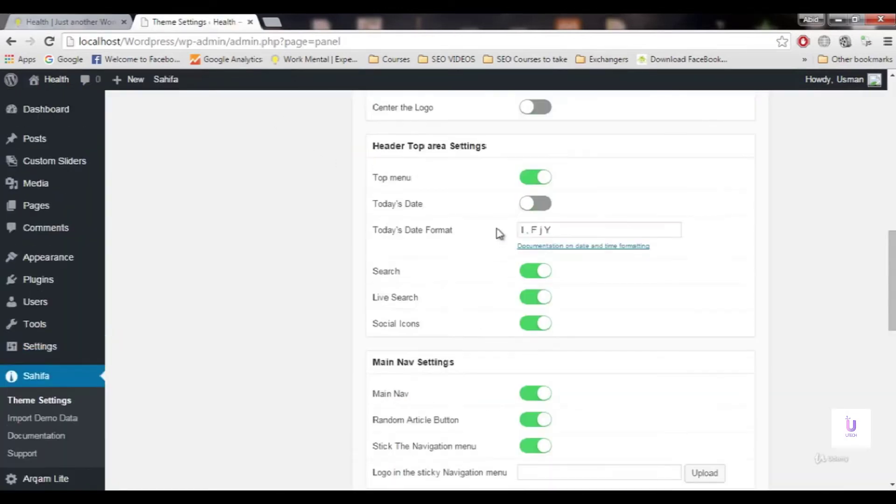
pyautogui.click(80, 22)
pyautogui.click(192, 21)
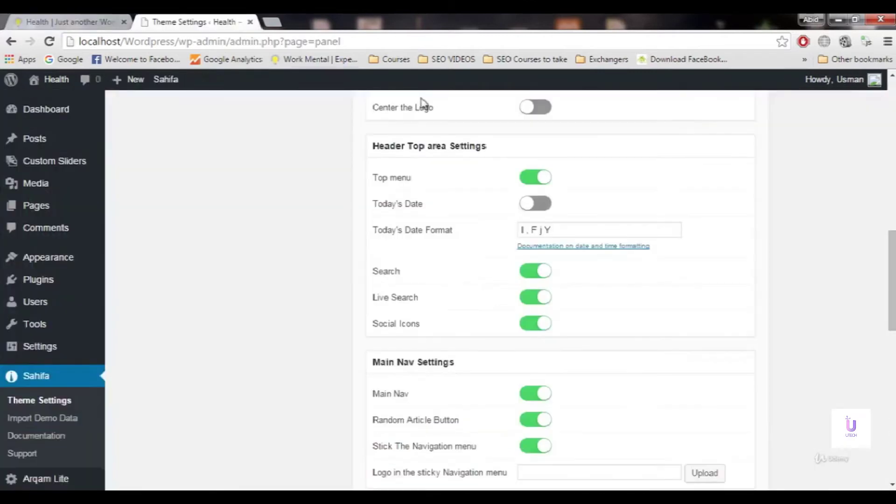
# Switch the Top menu option off and back on, and check the top menu links on the front page
pyautogui.click(533, 186)
pyautogui.click(542, 182)
pyautogui.click(107, 20)
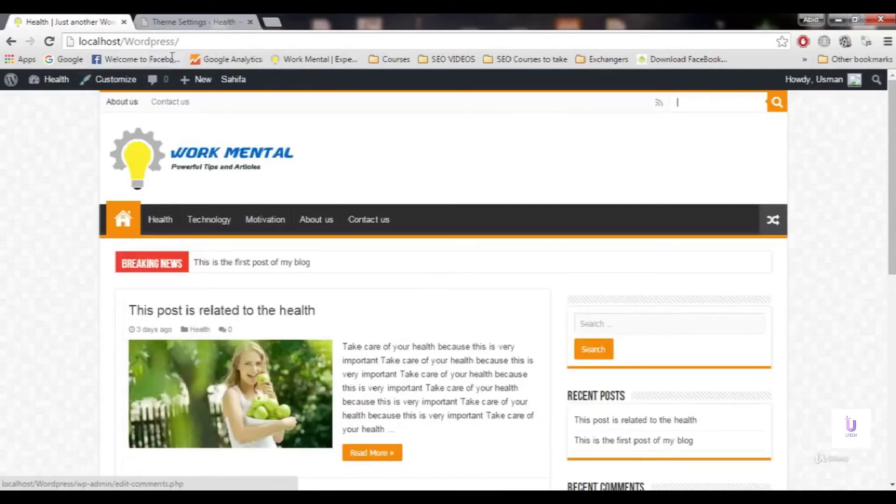
pyautogui.click(201, 22)
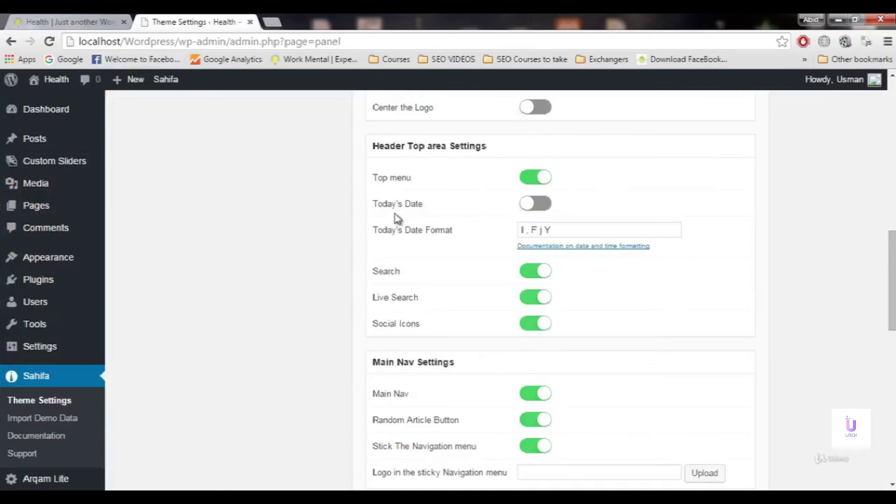
pyautogui.hotkey('ctrl', 'shift', 'Tab')
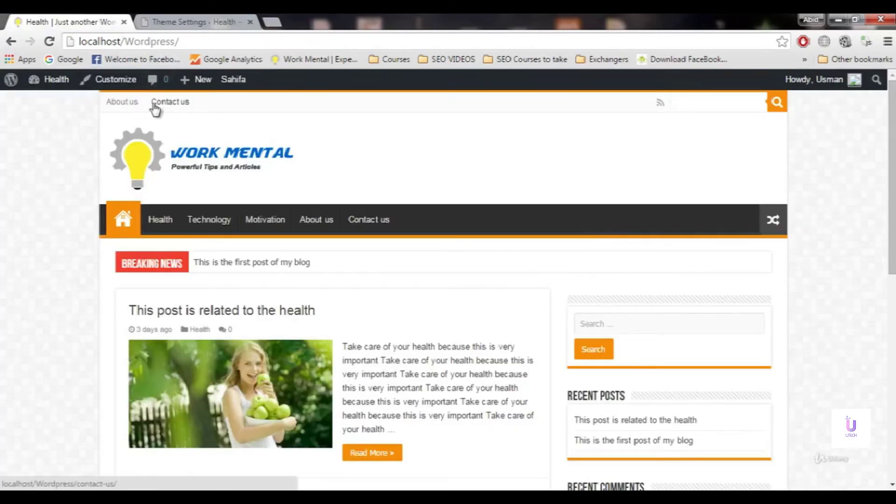
# Enable Today's Date in the Header Top area Settings and save the changes
pyautogui.click(181, 20)
pyautogui.click(537, 204)
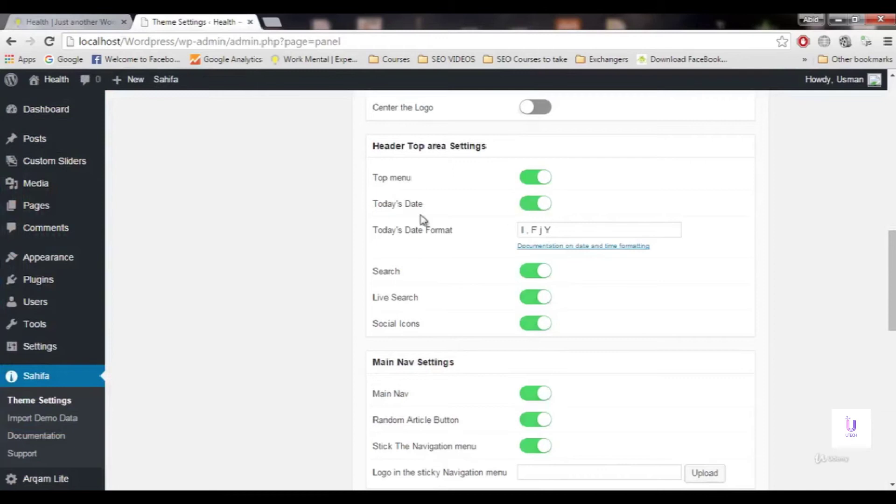
pyautogui.scroll(10, 560, 280)
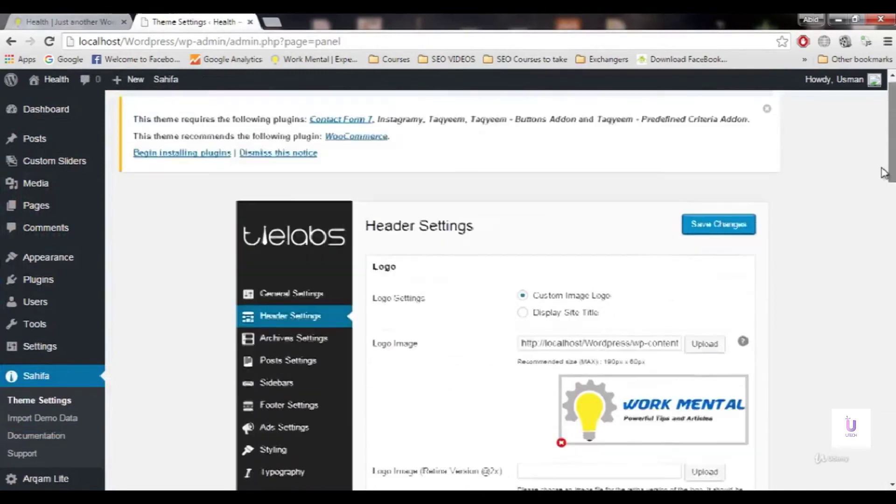
pyautogui.click(719, 234)
pyautogui.scroll(-12, 560, 289)
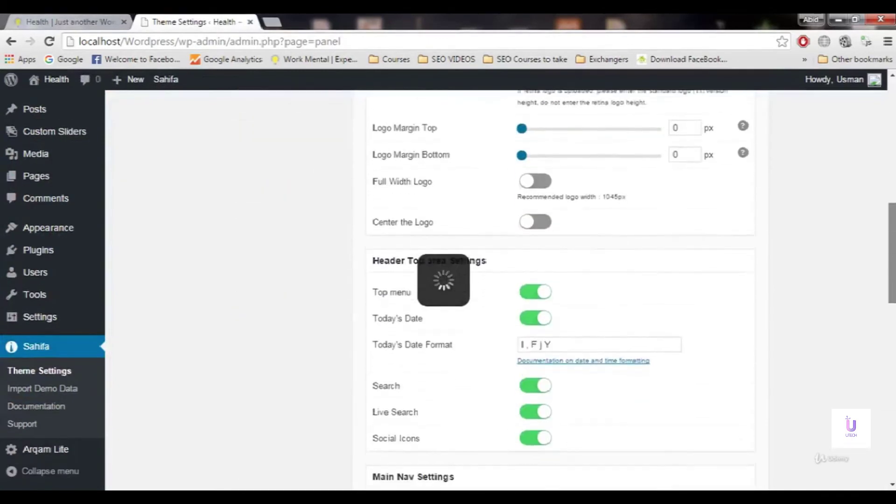
# Reload the front page to check the date in the top bar, and return to the theme settings
pyautogui.click(61, 19)
pyautogui.press('F5')
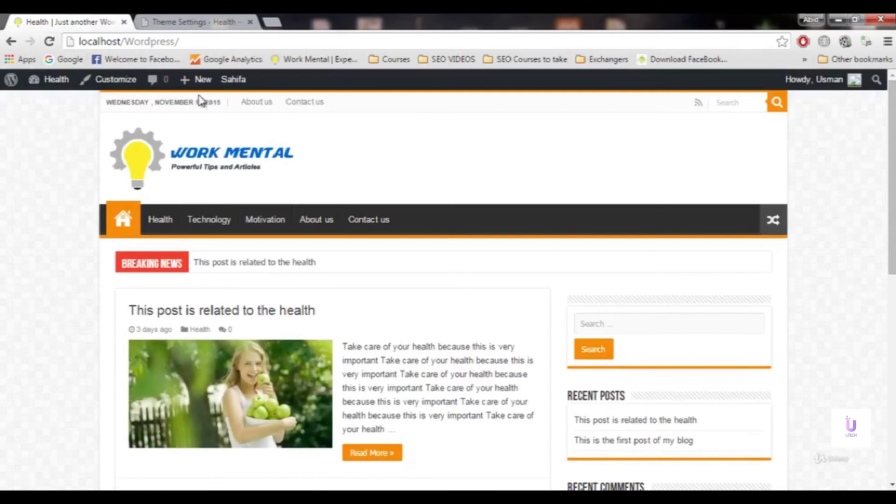
pyautogui.click(201, 22)
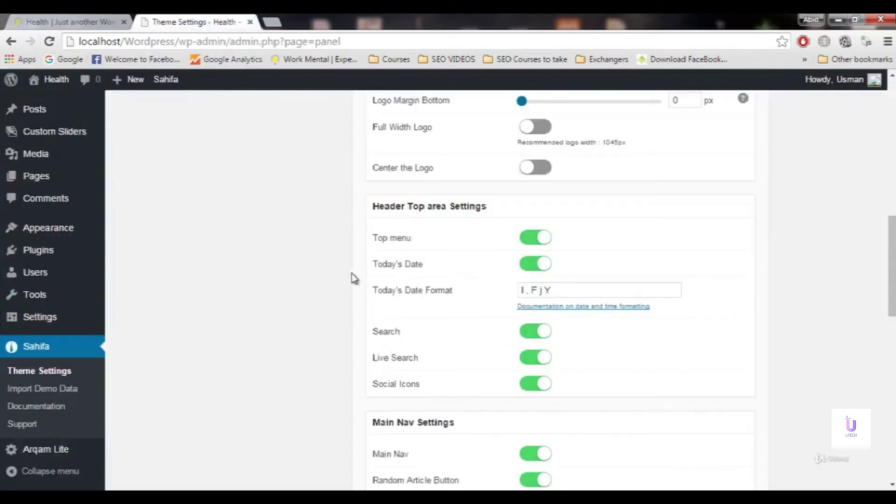
pyautogui.click(84, 22)
pyautogui.click(210, 22)
# Examine the format string in the Today's Date Format field without changing it
pyautogui.click(558, 297)
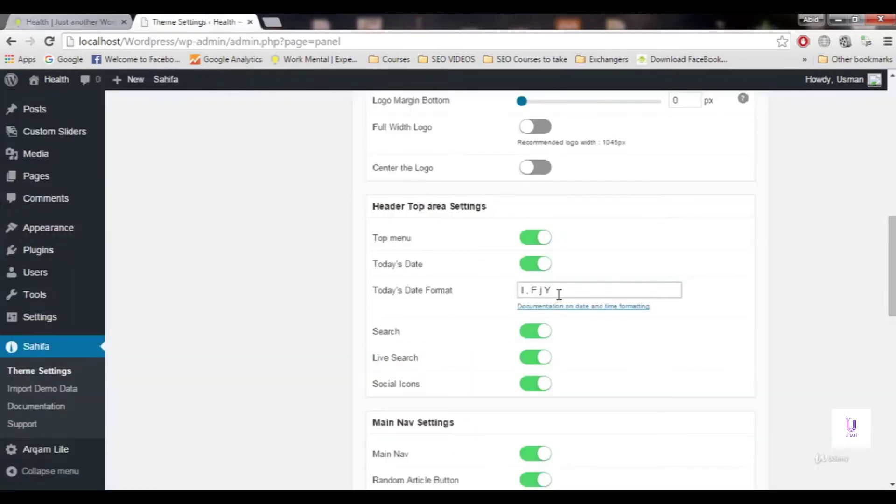
pyautogui.hotkey('ctrl', 'a')
pyautogui.click(560, 293)
pyautogui.moveTo(891, 266); pyautogui.dragTo(891, 269)
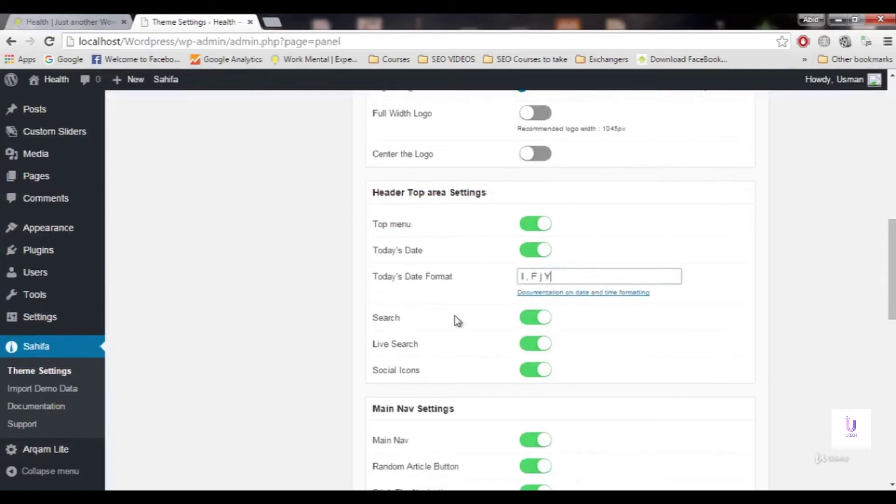
# Test the live search in the front page's top bar with the text "dfdf", and return to the theme settings
pyautogui.click(70, 21)
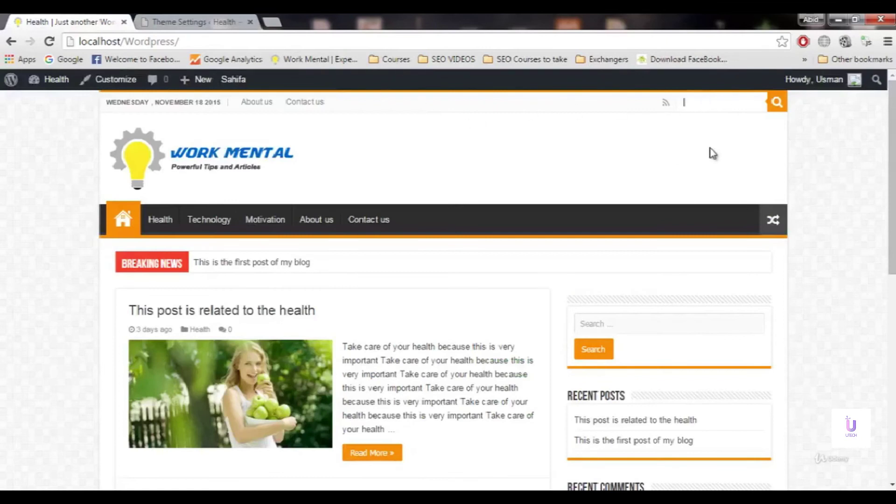
pyautogui.click(196, 21)
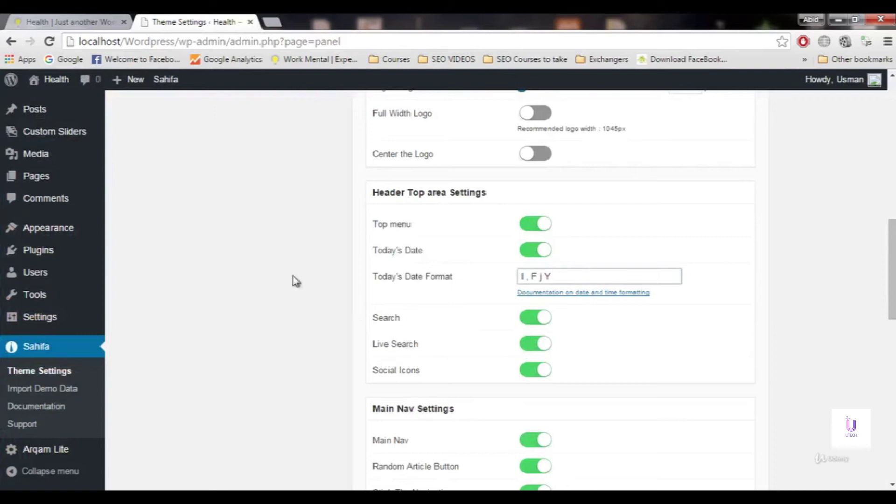
pyautogui.click(88, 22)
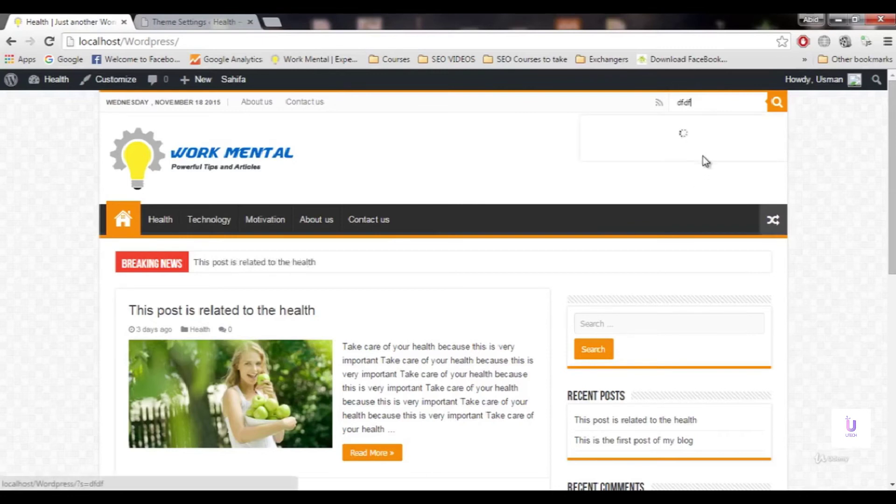
pyautogui.press('BackSpace')
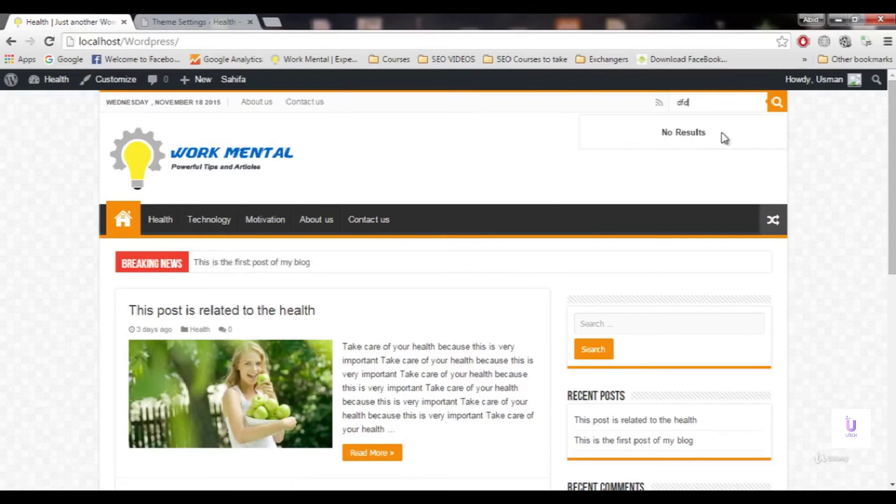
pyautogui.click(196, 22)
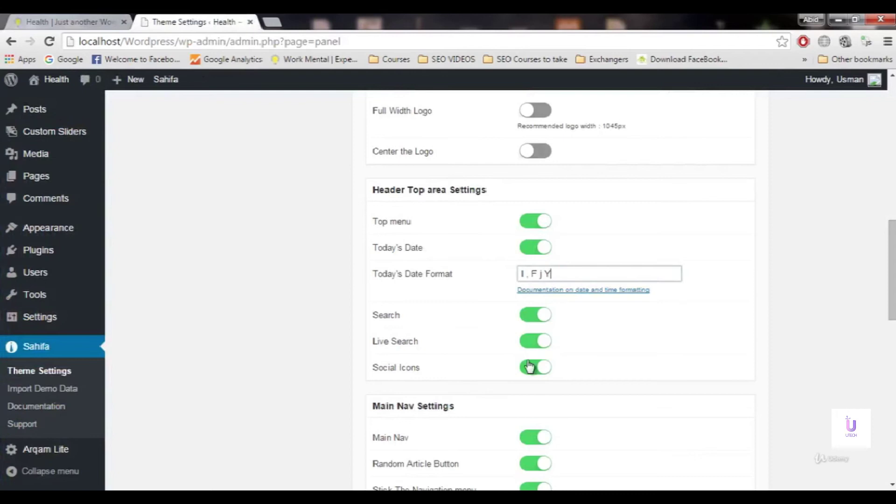
# Compare the Social Icons option with the icons in the front page's top bar
pyautogui.click(112, 27)
pyautogui.click(238, 21)
pyautogui.click(70, 21)
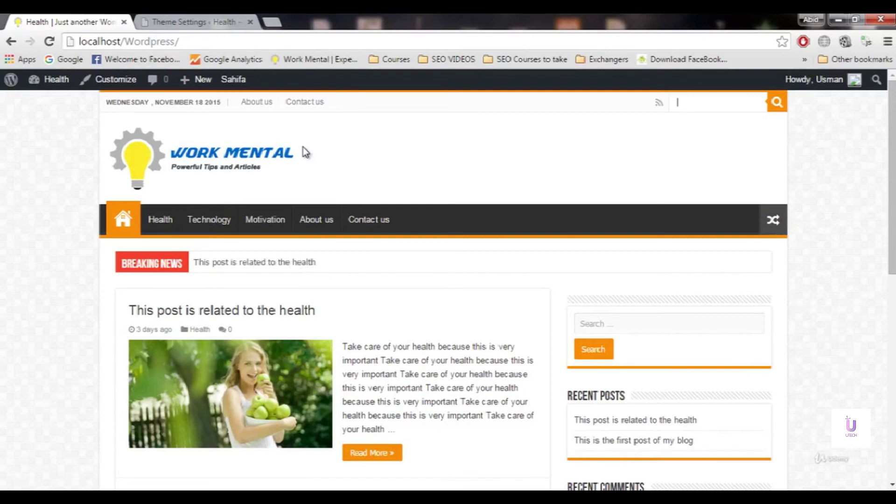
pyautogui.click(209, 21)
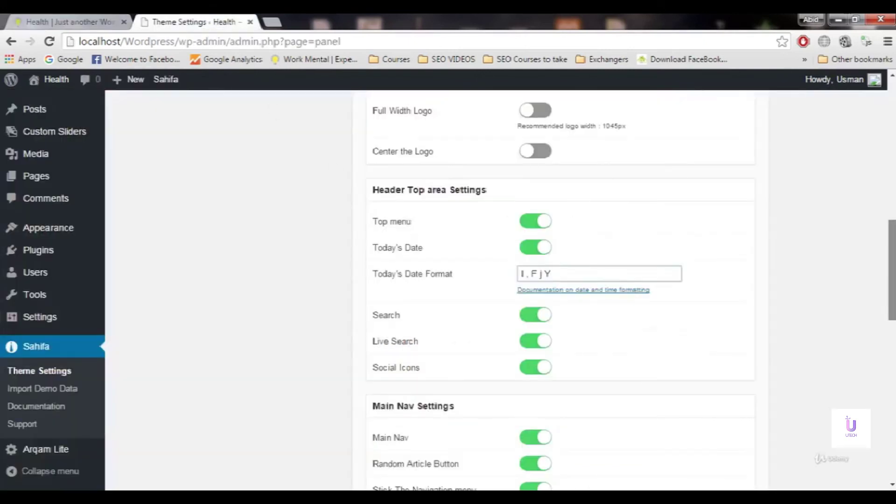
# Compare the Main Nav Settings with the main navigation bar on the front page
pyautogui.scroll(-5, 559, 289)
pyautogui.scroll(-1, 538, 213)
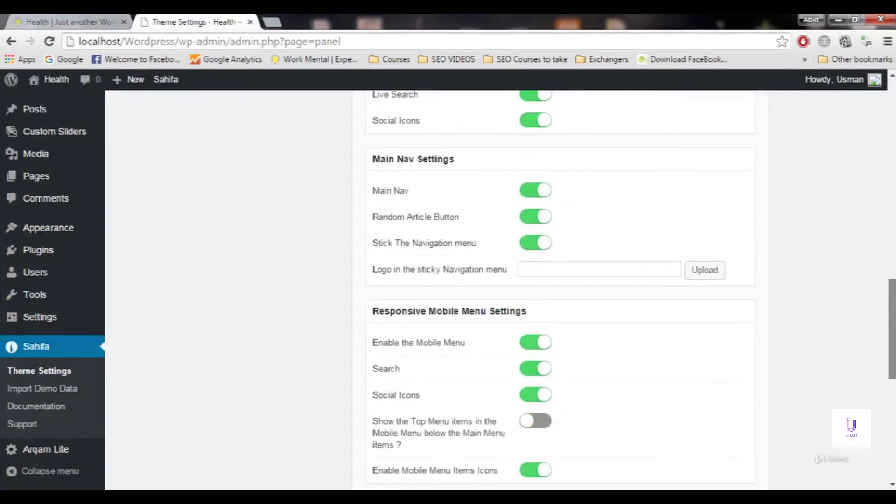
pyautogui.click(82, 19)
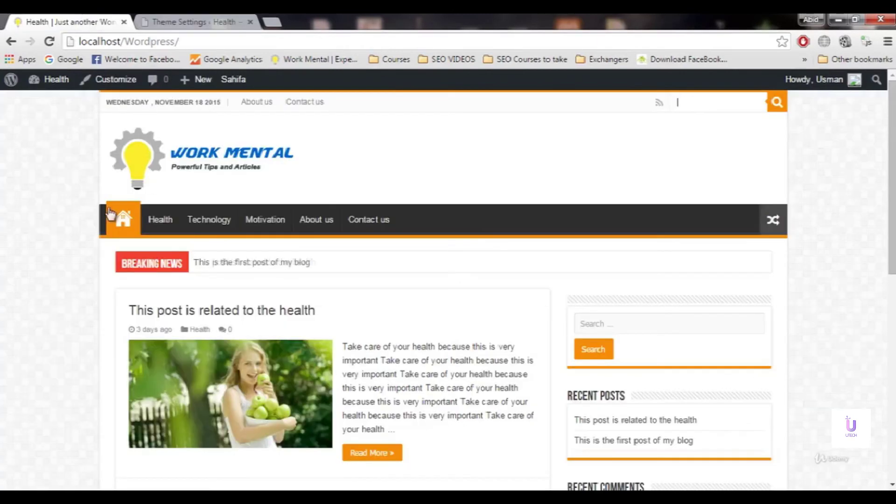
pyautogui.click(220, 20)
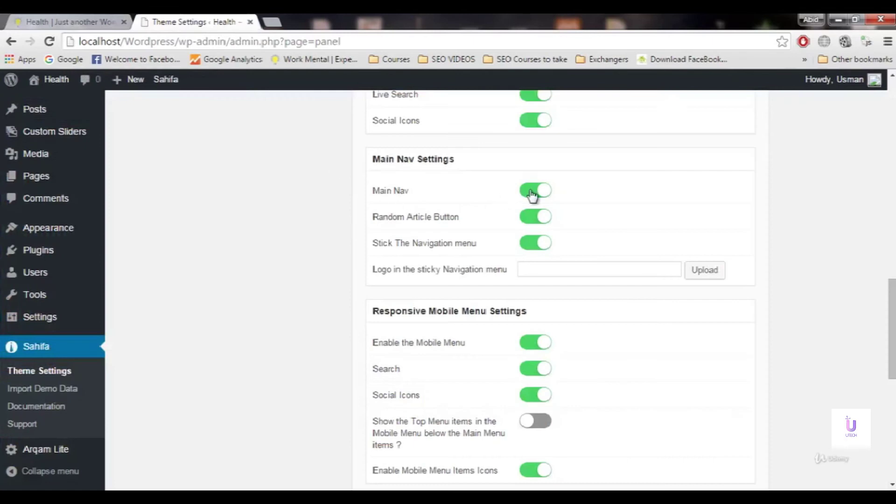
pyautogui.click(70, 21)
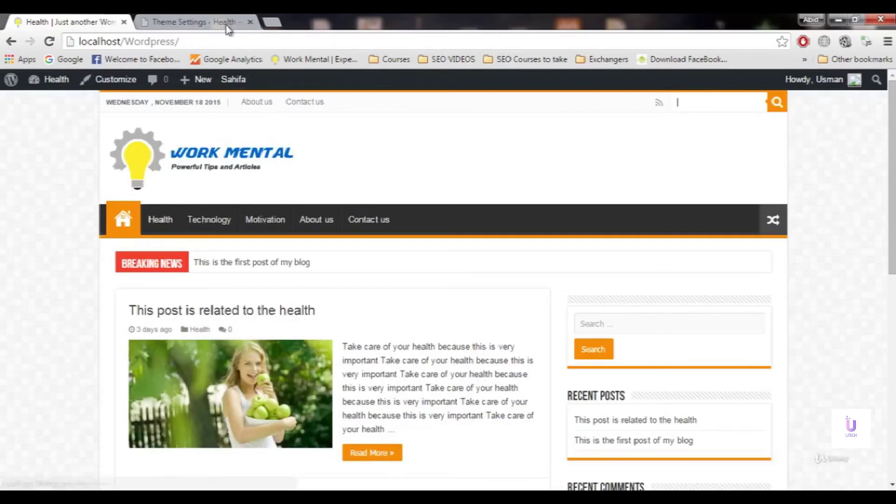
pyautogui.hotkey('ctrl', 'Tab')
# Switch the Main Nav option off and back on, and check the navigation bar on the front page
pyautogui.click(534, 200)
pyautogui.click(541, 199)
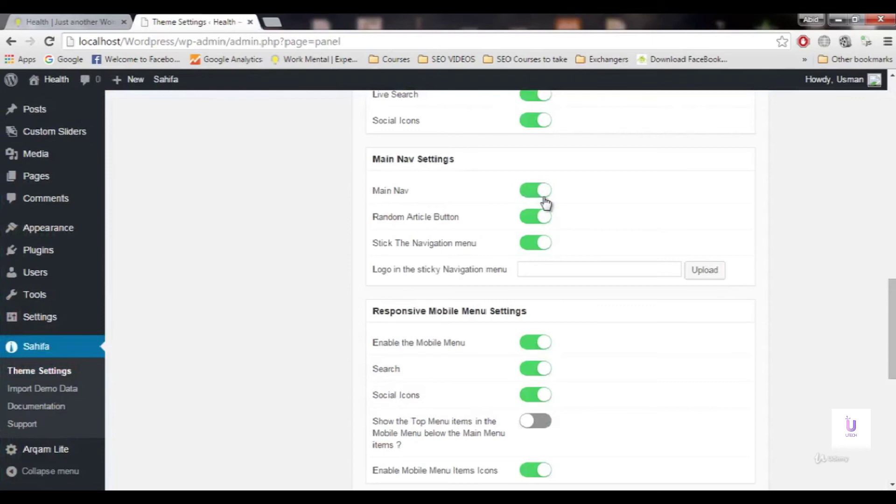
pyautogui.click(130, 19)
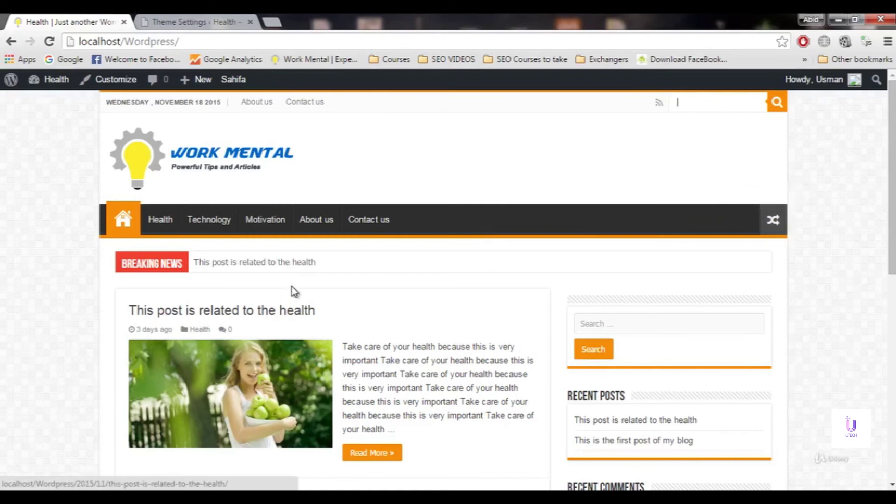
pyautogui.click(235, 21)
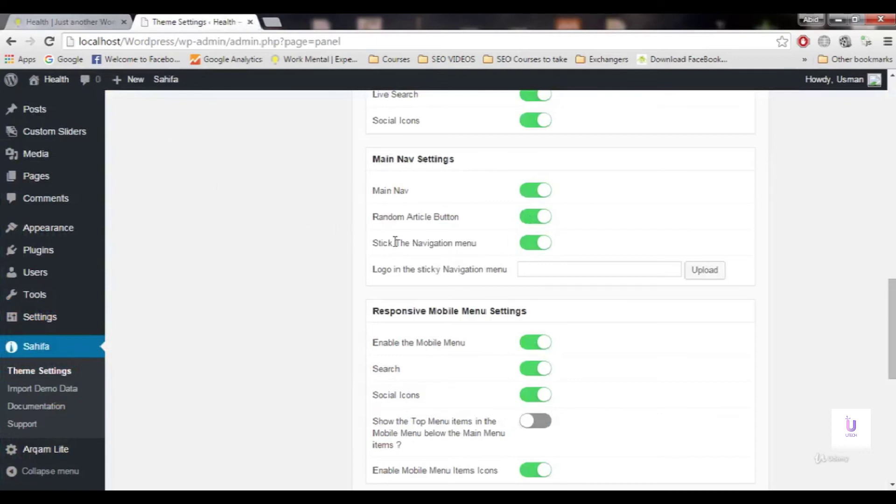
# Check how the navigation menu behaves while moving through the front page, and return to the theme settings
pyautogui.click(70, 21)
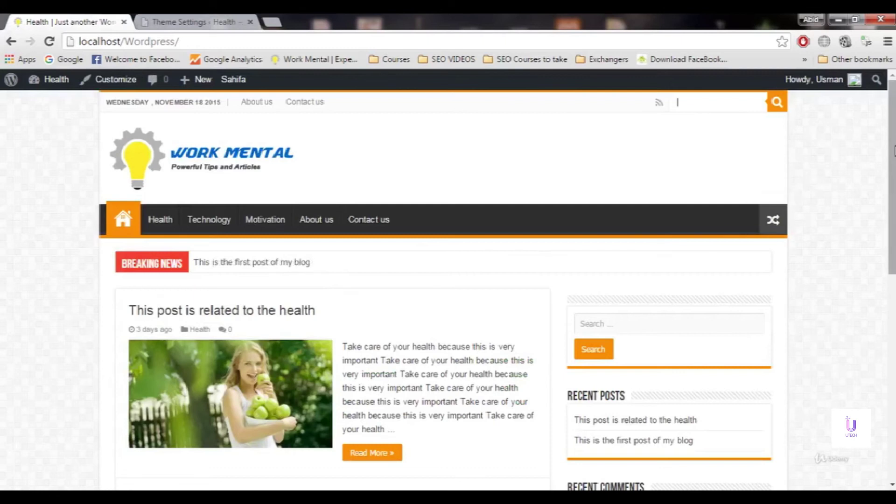
pyautogui.moveTo(889, 175); pyautogui.dragTo(890, 350)
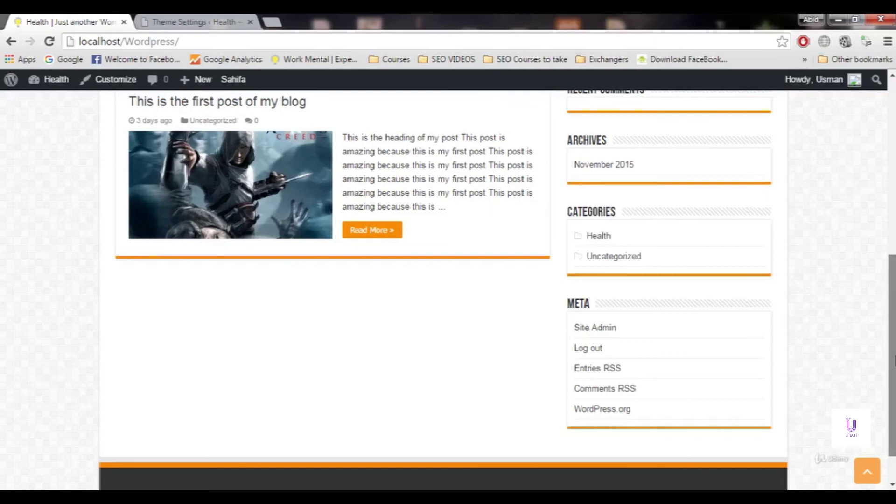
pyautogui.scroll(1, 770, 108)
pyautogui.moveTo(889, 262)
pyautogui.mouseDown()
pyautogui.moveTo(889, 156)
pyautogui.moveTo(879, 130)
pyautogui.mouseUp()
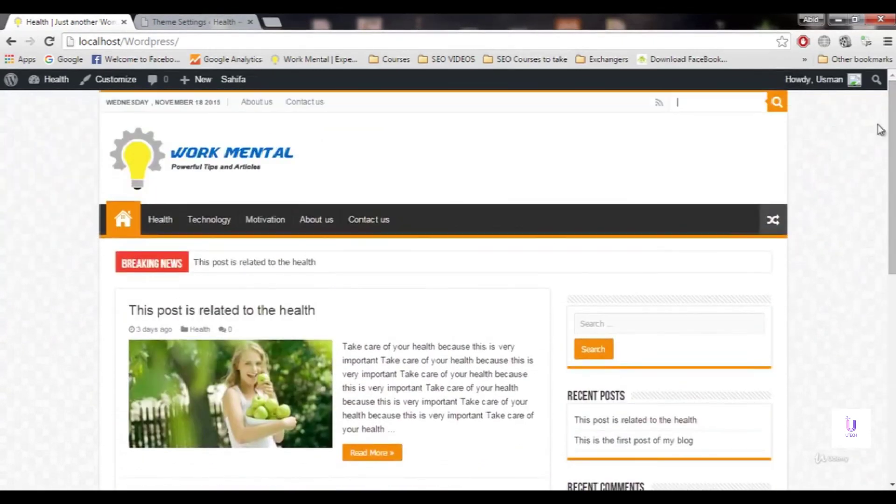
pyautogui.click(227, 19)
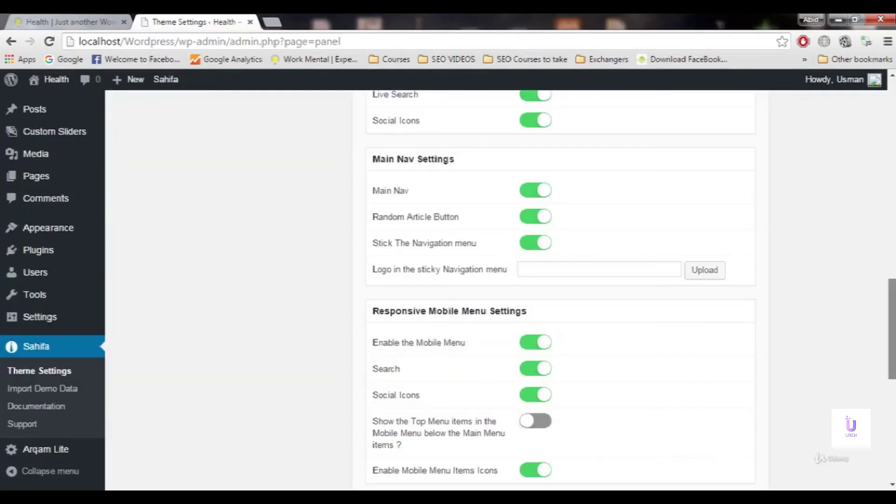
# Try to pick work-mental1.png from the media library as the logo in the sticky navigation menu
pyautogui.moveTo(891, 326); pyautogui.dragTo(891, 329)
pyautogui.click(644, 254)
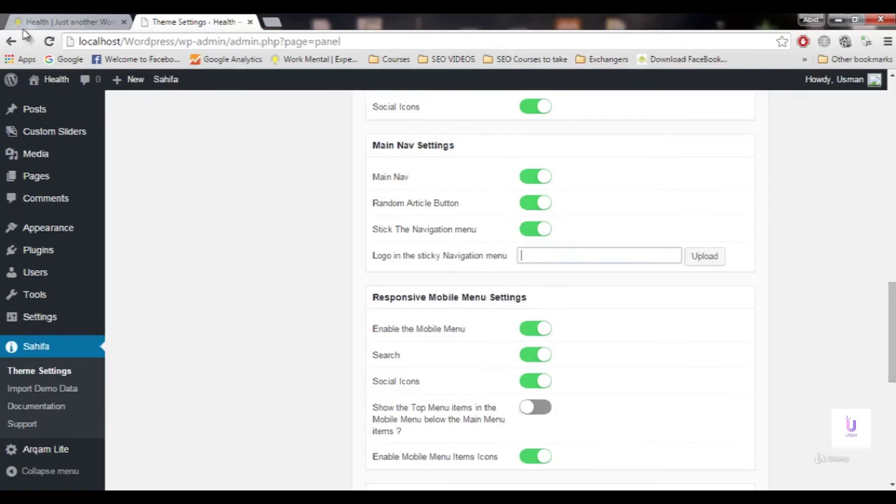
pyautogui.click(70, 21)
pyautogui.click(229, 21)
pyautogui.click(722, 257)
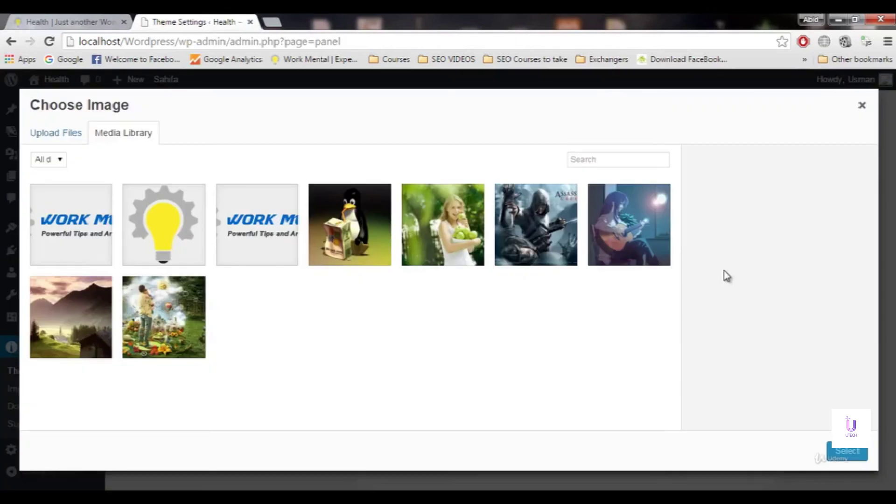
pyautogui.click(91, 238)
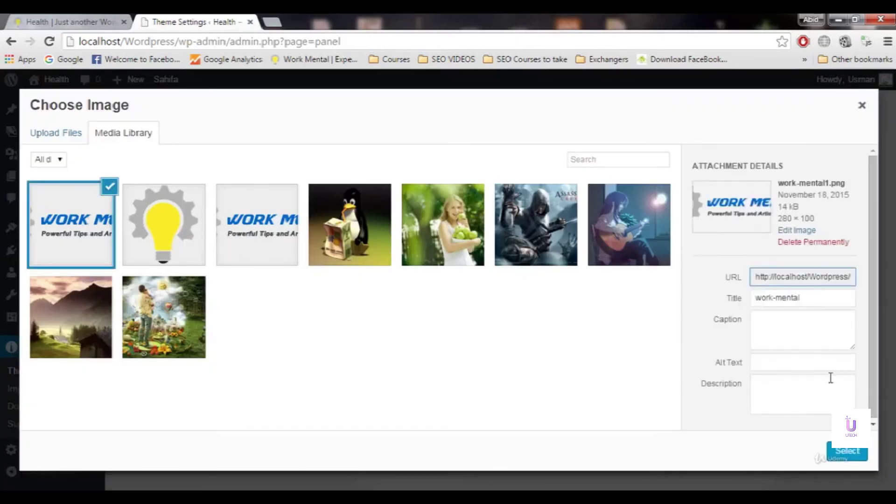
pyautogui.click(861, 106)
# Review the Responsive Mobile Menu Settings and compare the Breaking News section with the ticker on the front page
pyautogui.scroll(-2, 560, 289)
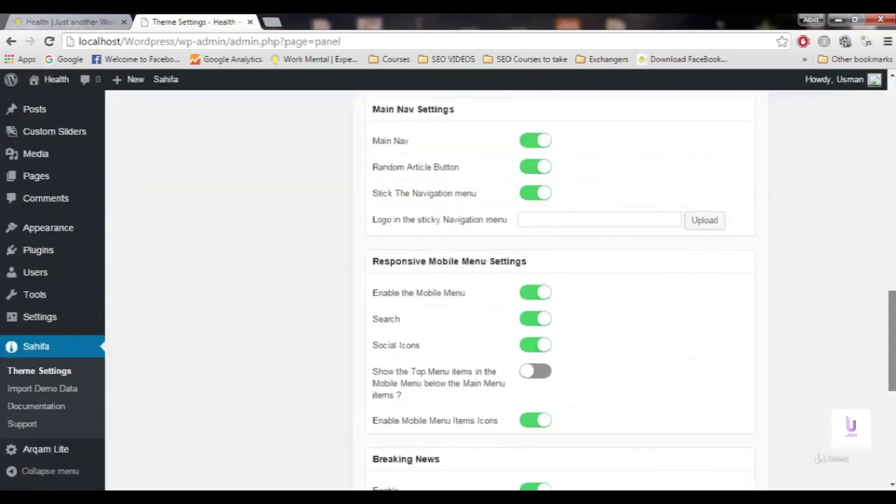
pyautogui.scroll(-1, 477, 276)
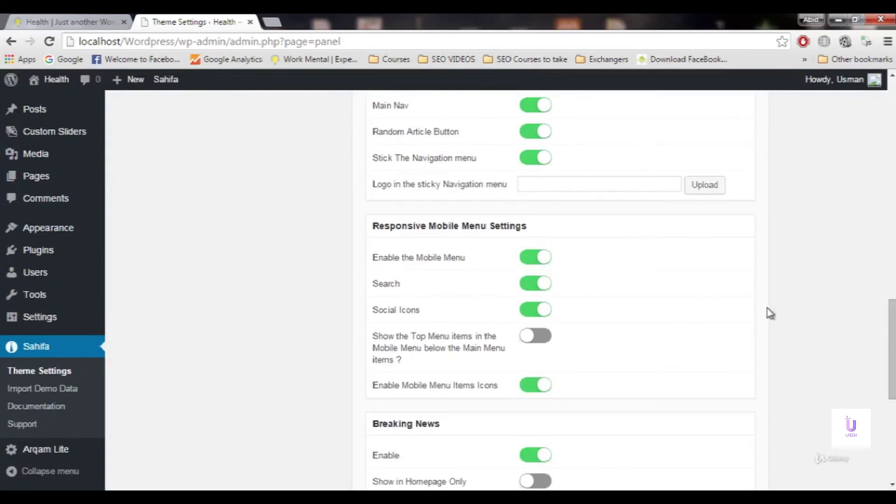
pyautogui.moveTo(891, 349); pyautogui.dragTo(891, 398)
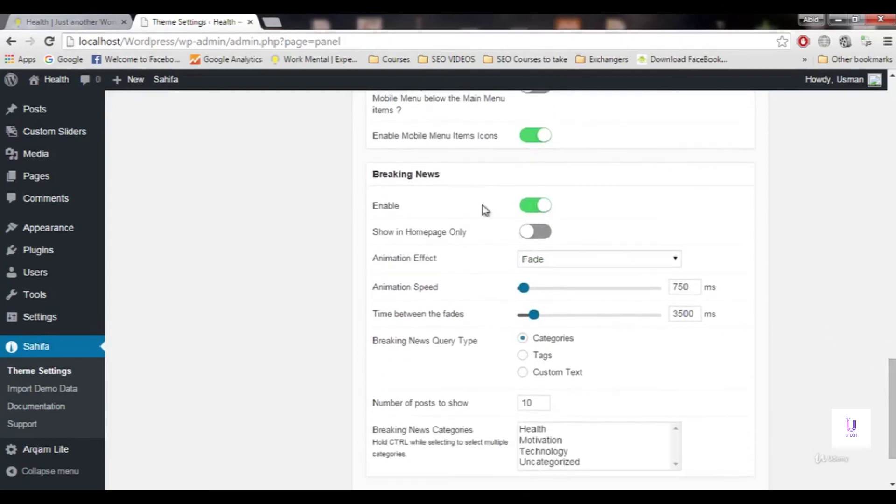
pyautogui.click(100, 21)
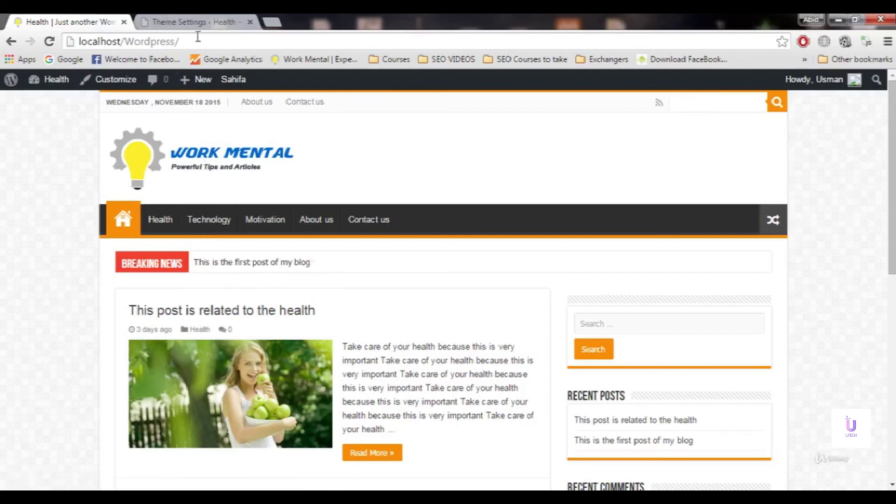
pyautogui.click(223, 21)
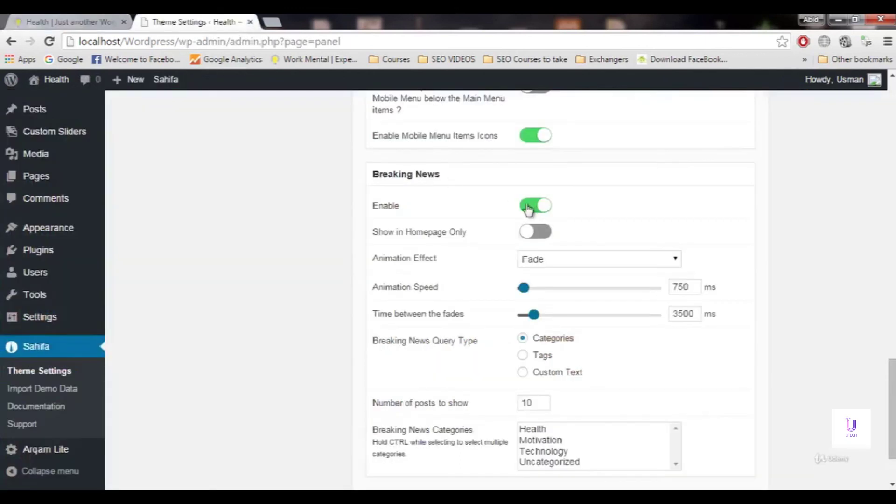
# Disable Breaking News, save the theme settings, and reload the front page to check the result
pyautogui.click(532, 205)
pyautogui.scroll(-2, 885, 420)
pyautogui.click(718, 418)
pyautogui.click(70, 21)
pyautogui.click(49, 41)
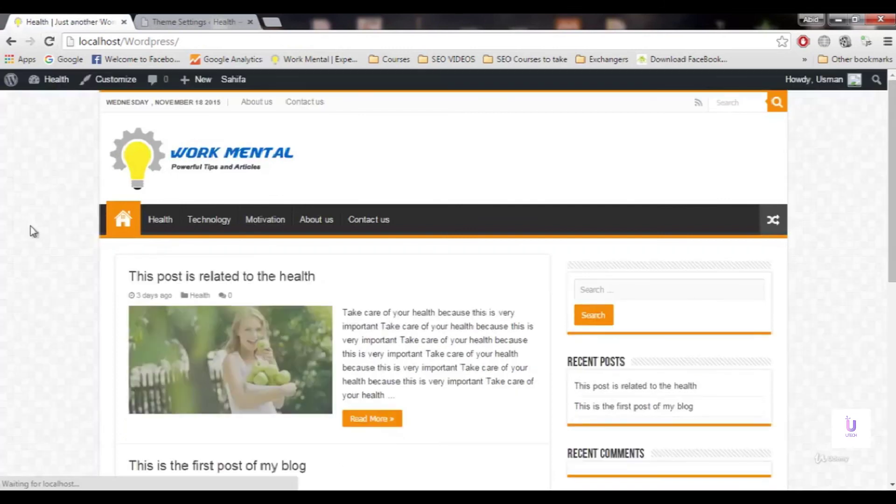
pyautogui.click(225, 20)
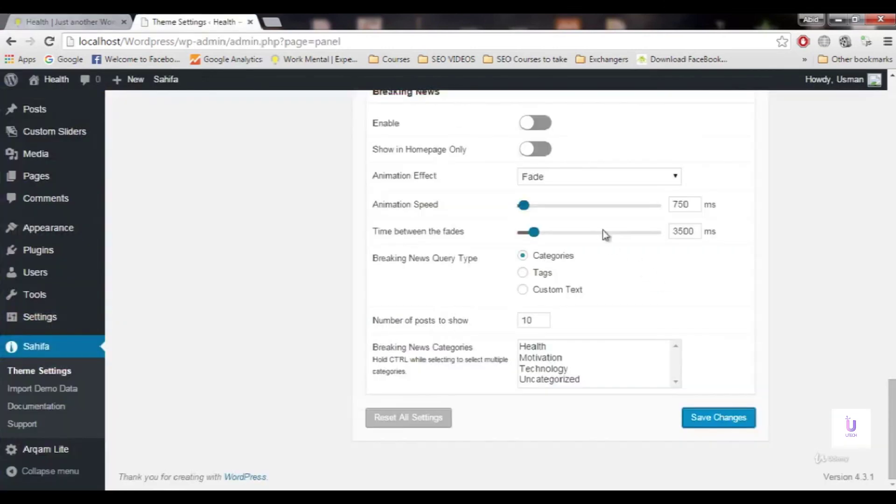
# Review the Breaking News animation, query type and category options, and check the front page's top bar, search field and main navigation
pyautogui.scroll(3, 605, 234)
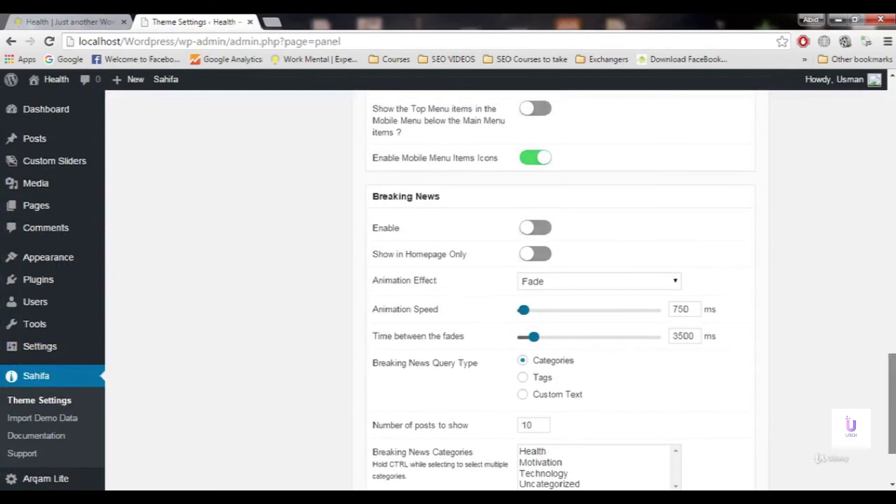
pyautogui.scroll(-1, 575, 189)
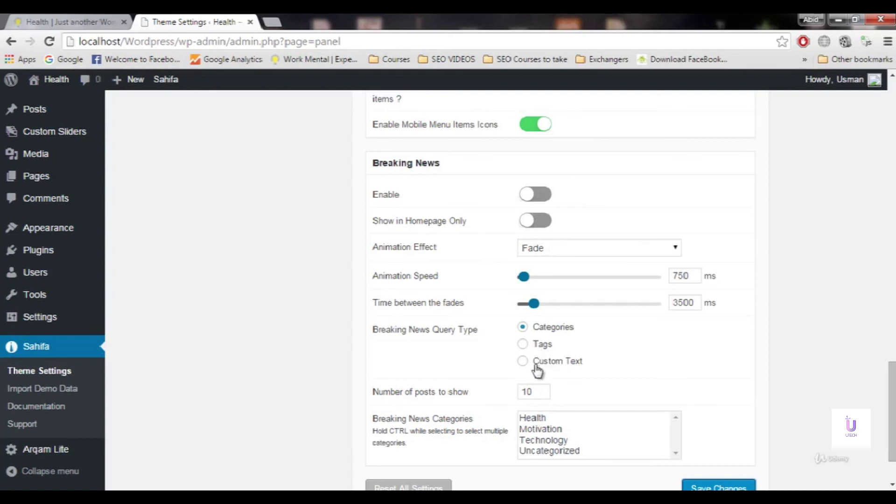
pyautogui.scroll(-1, 443, 243)
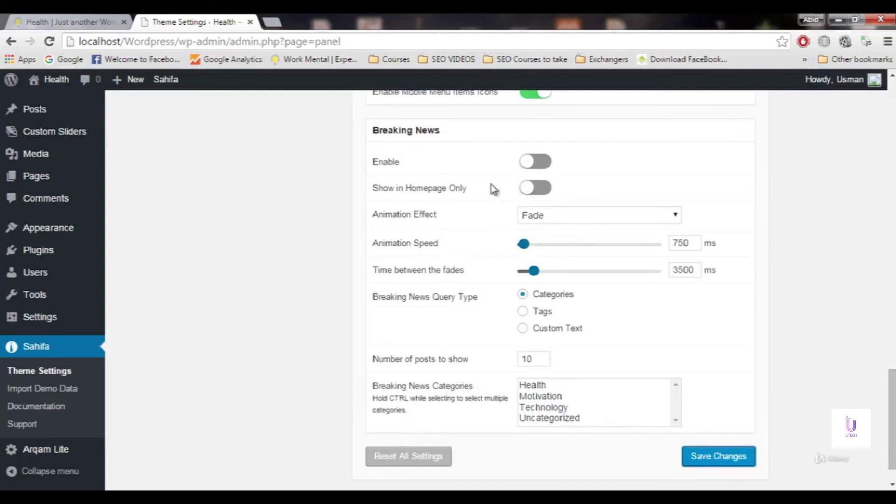
pyautogui.moveTo(886, 405); pyautogui.dragTo(891, 84)
pyautogui.click(29, 20)
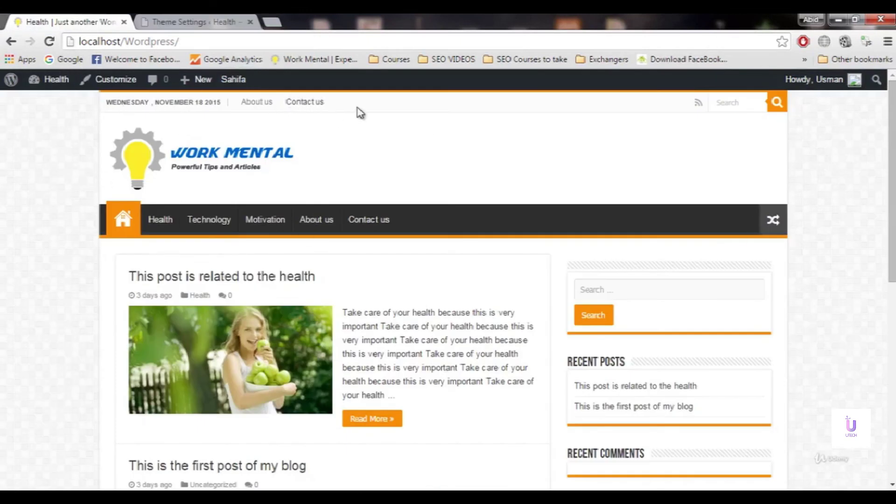
pyautogui.click(727, 102)
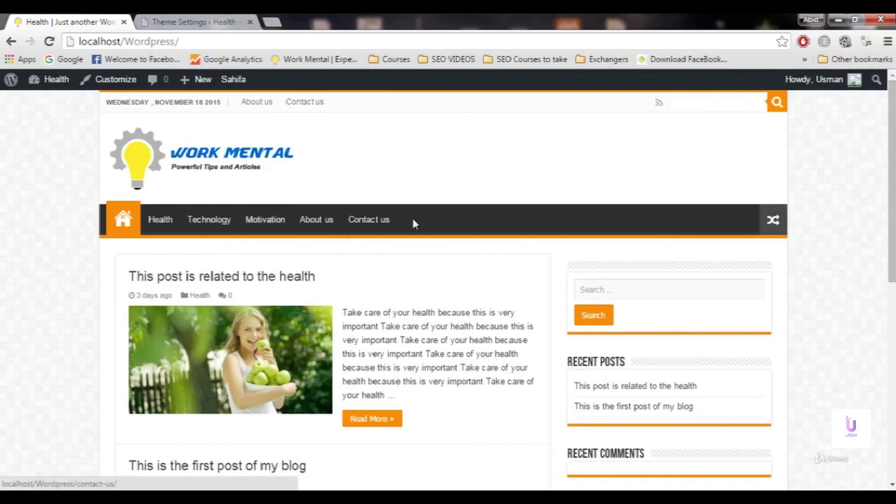